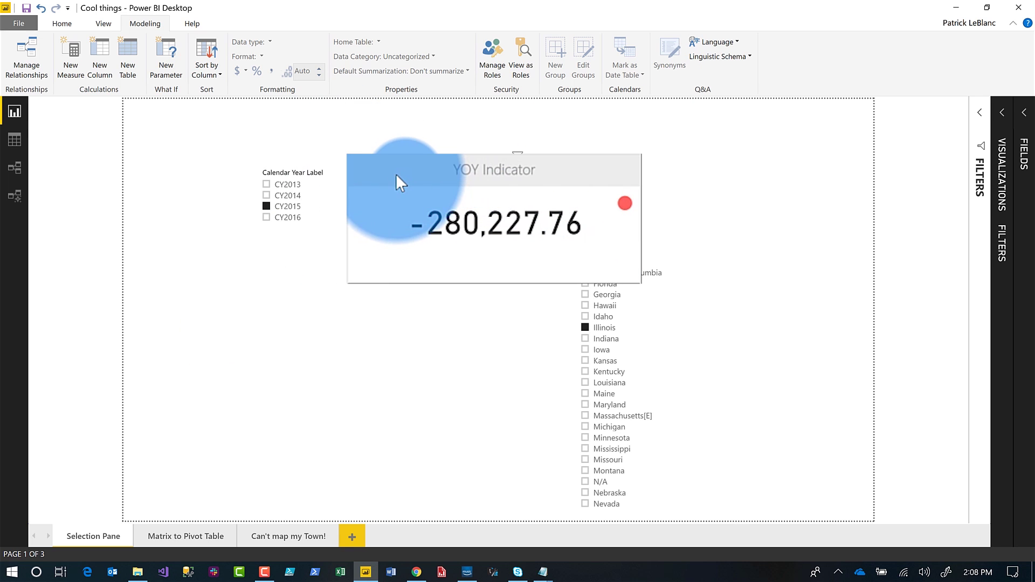
- Test the YOY Indicator by filtering State Province through Indiana, Iowa, Kansas and Kentucky, ending on Illinois
mouse_move(623, 209)
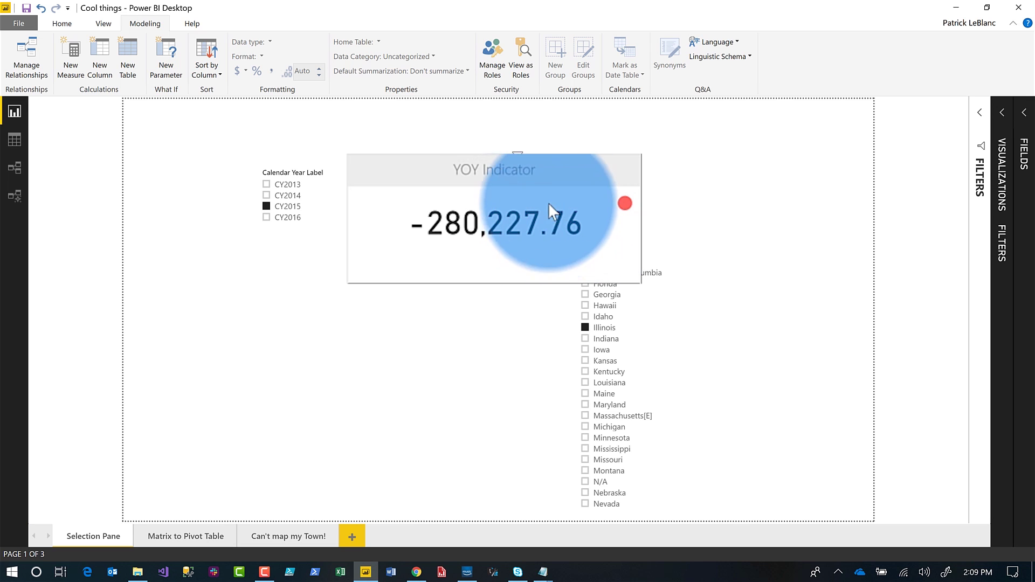
click(597, 318)
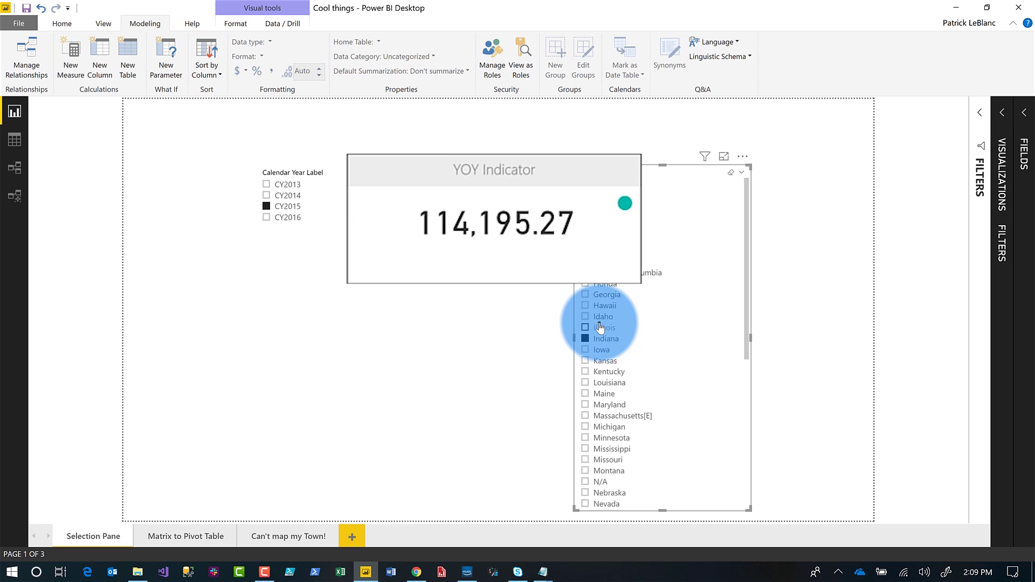
click(599, 325)
click(602, 350)
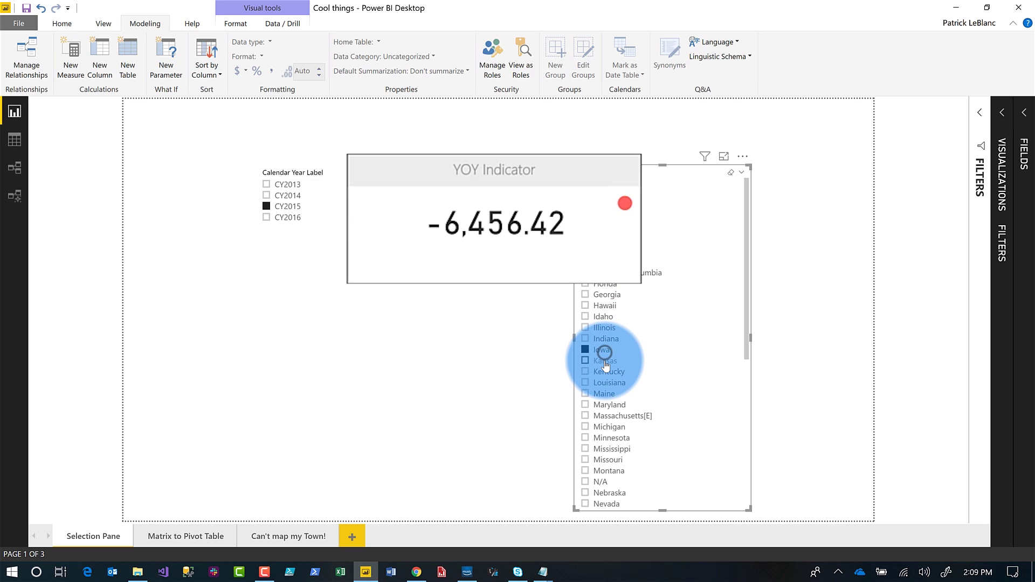
click(603, 360)
click(605, 372)
click(602, 349)
click(604, 339)
click(602, 327)
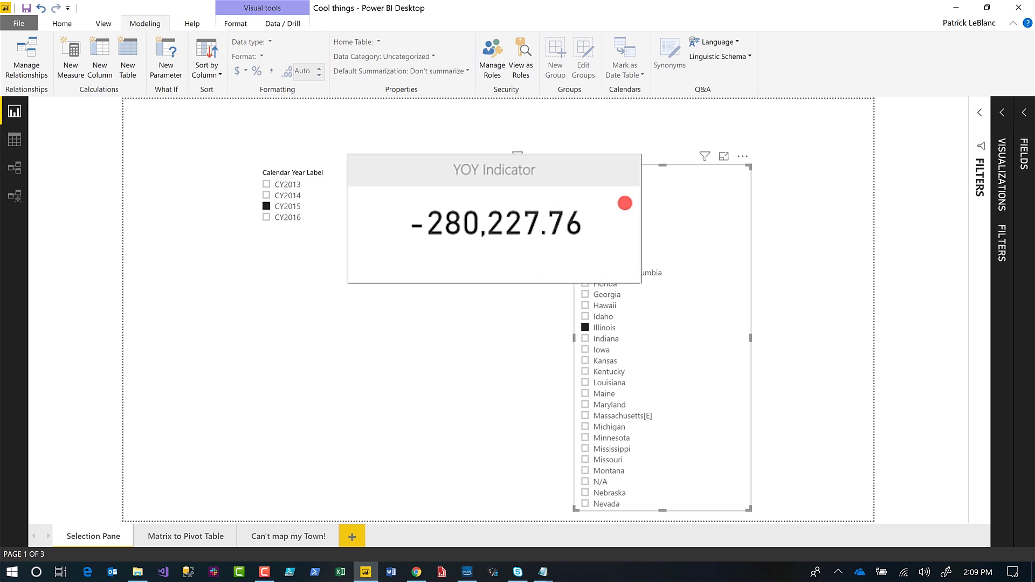
click(455, 301)
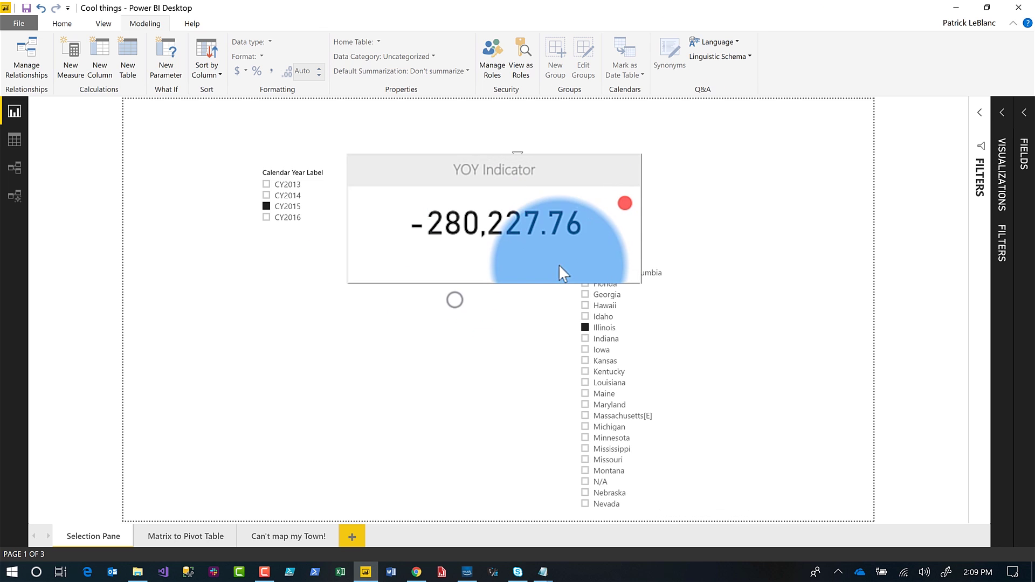
- Show the Selection pane for the YOY Indicator card and select the Red and Green layer
click(552, 271)
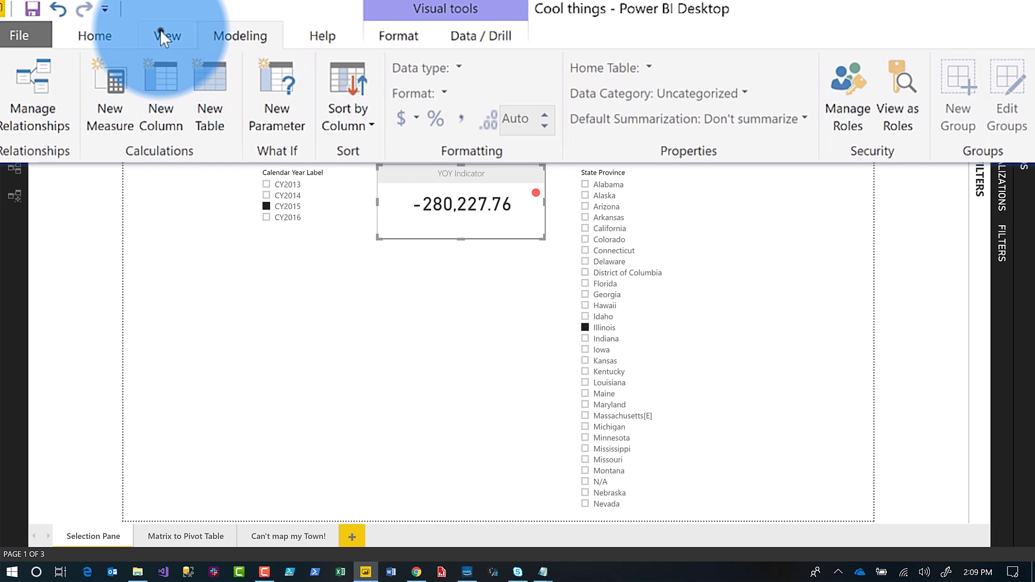
click(160, 34)
click(303, 90)
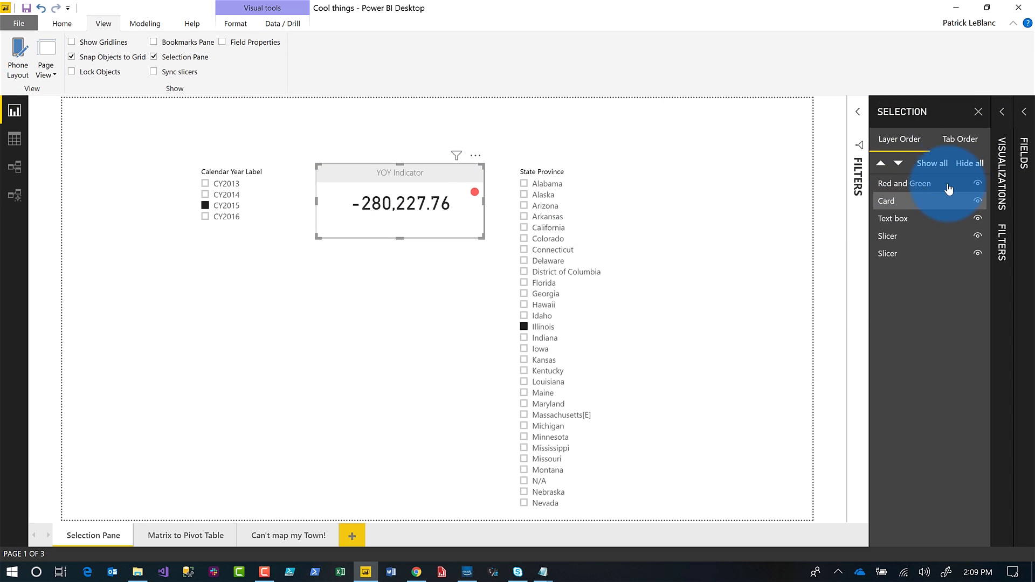
click(950, 184)
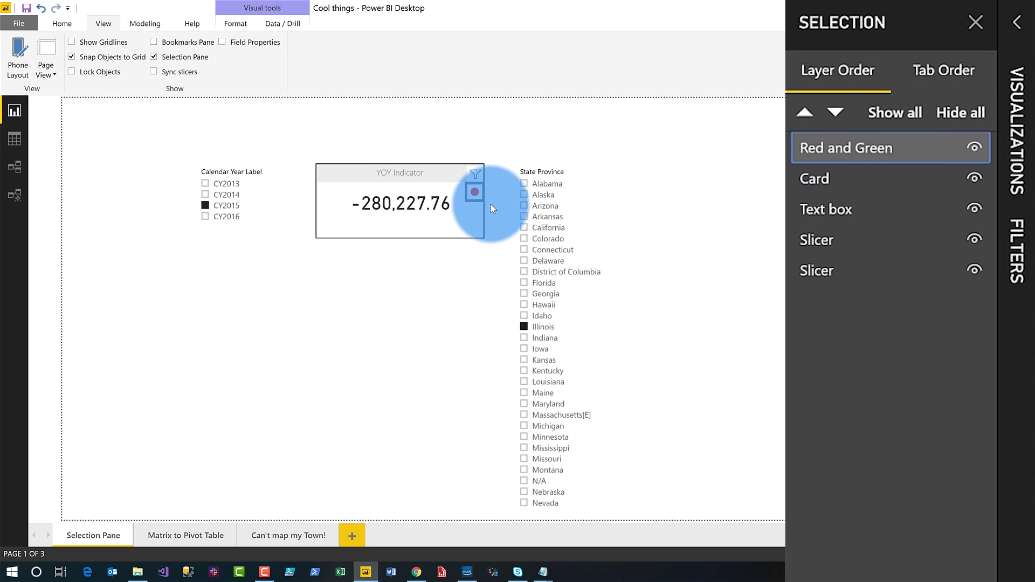
- Add "Lesotho" to the end of the YOY Indicator title in the text box
click(837, 209)
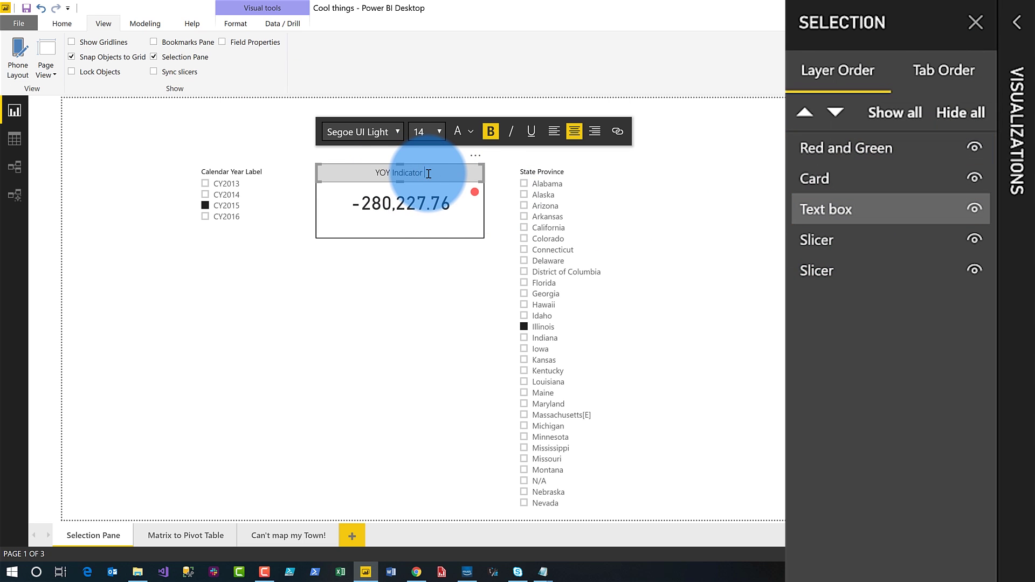
text(otho)
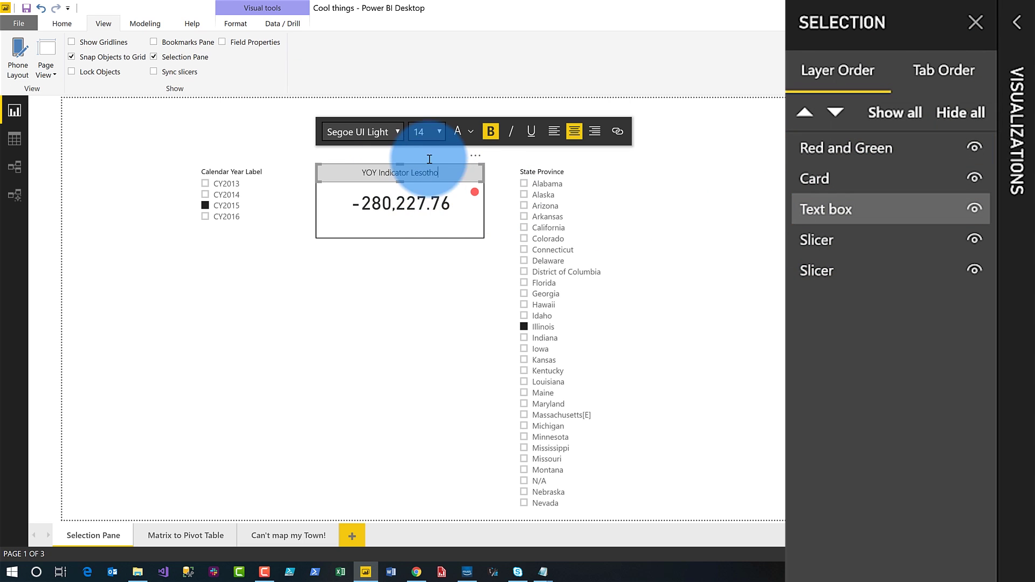
click(466, 268)
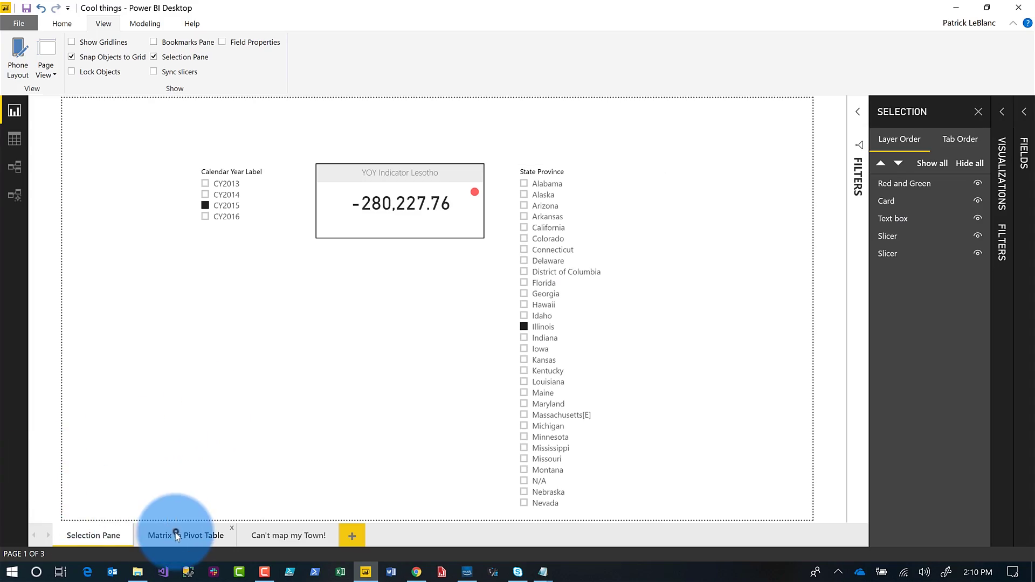
- Go to the Matrix to Pivot Table page, drill the matrix up to state level and expand it down to cities again
click(177, 536)
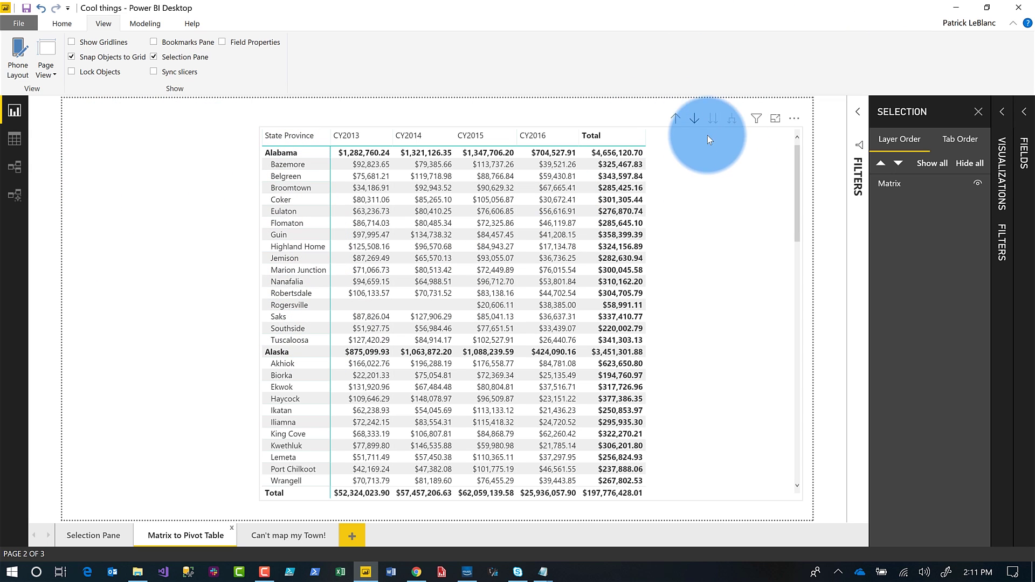
click(673, 120)
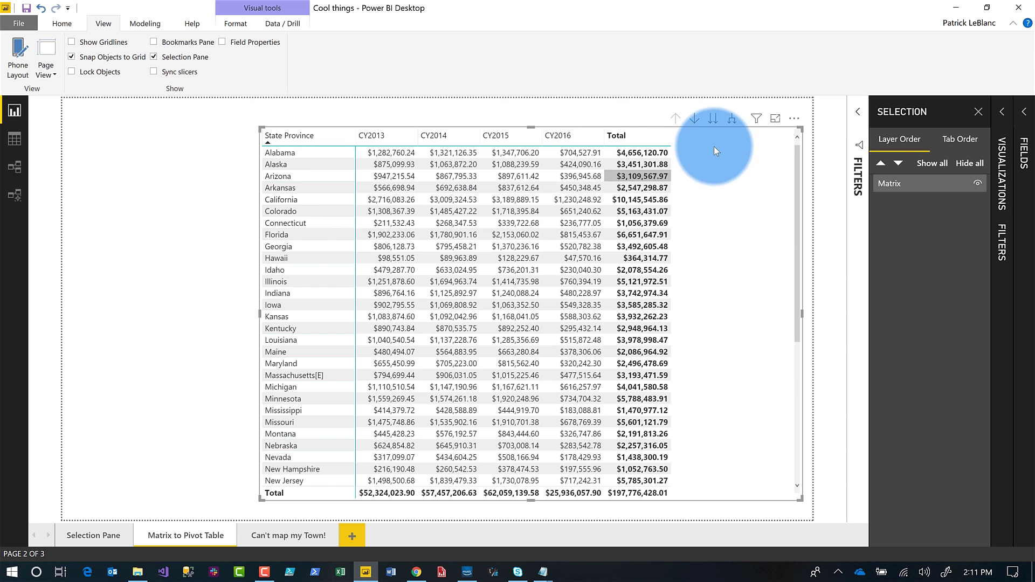
click(731, 120)
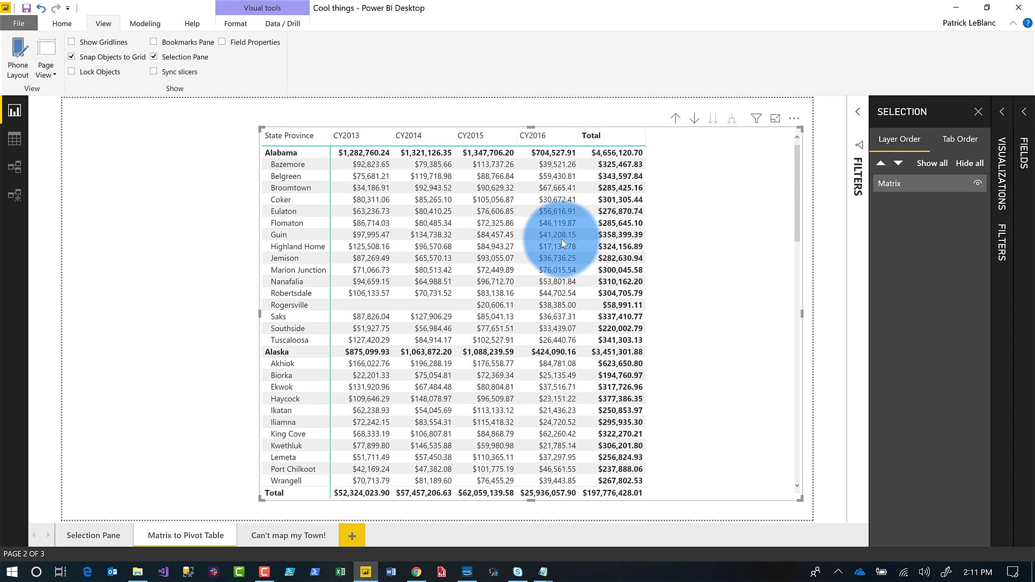
- Close the Selection pane and open the matrix's row headers formatting options
click(979, 115)
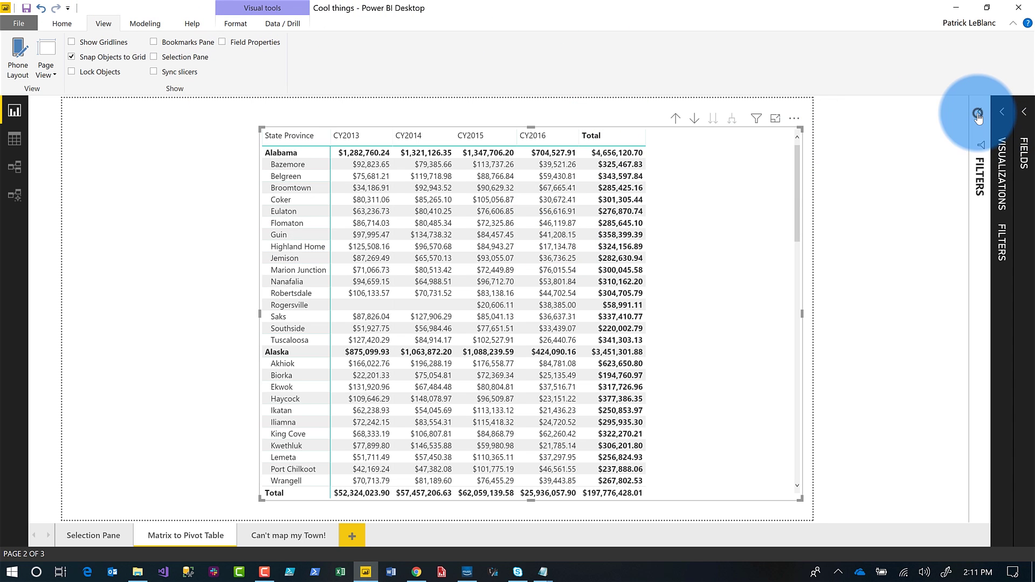
click(1000, 114)
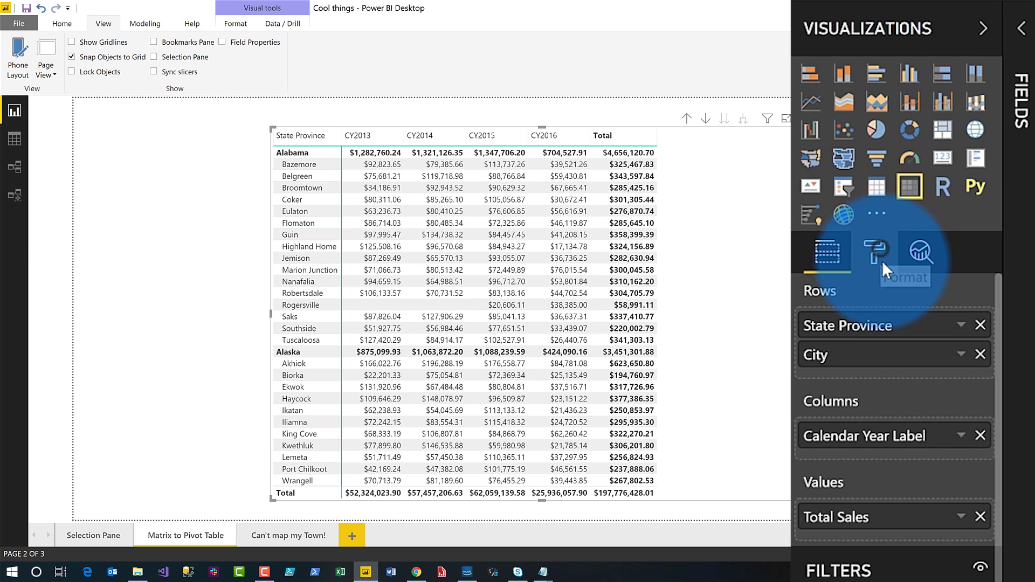
click(880, 256)
click(808, 519)
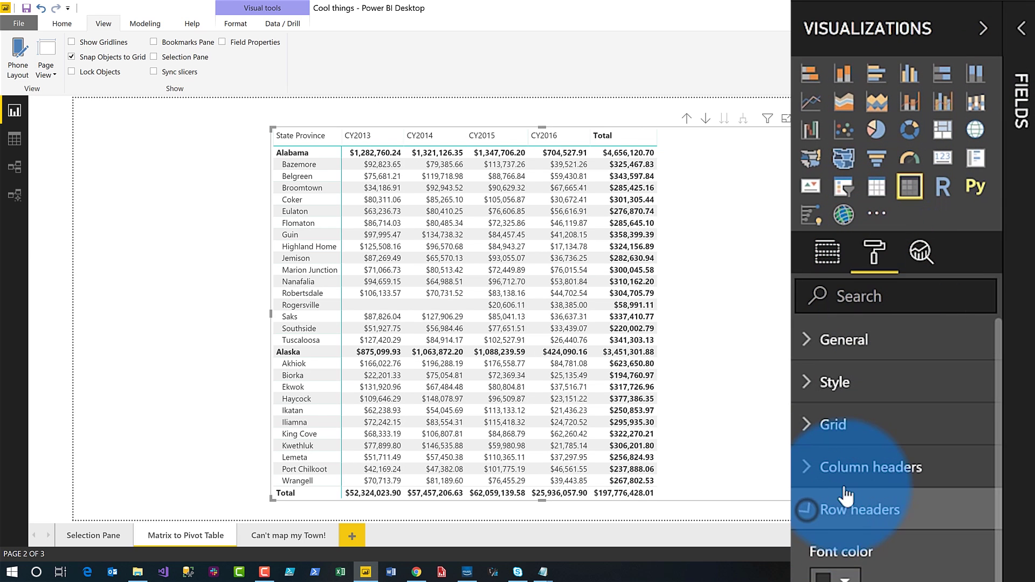
- Set the row headers' stepped layout indentation to 30 and switch stepped layout off
scroll(846, 484, down, 5)
scroll(923, 471, up, 5)
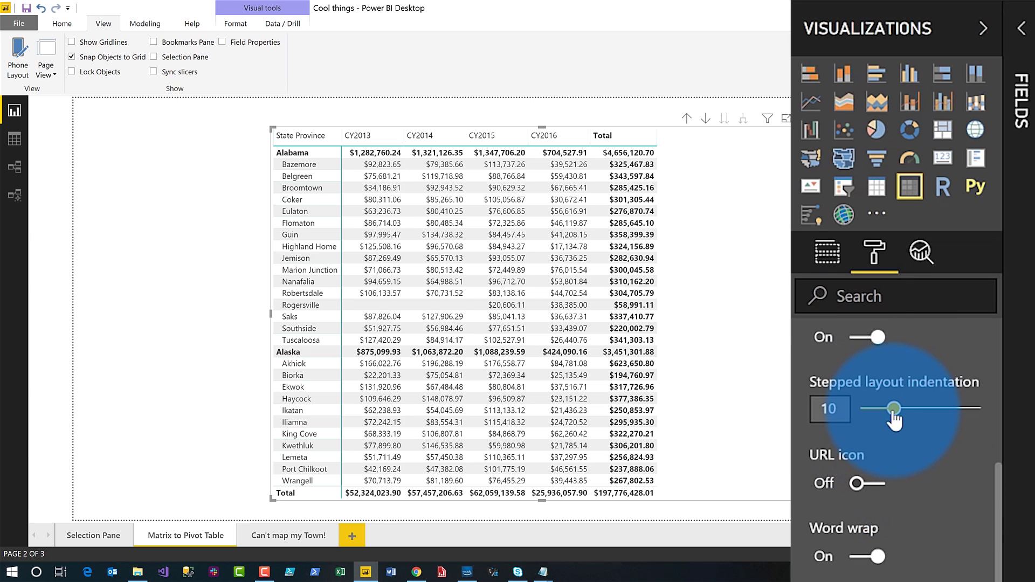
scroll(970, 458, up, 2)
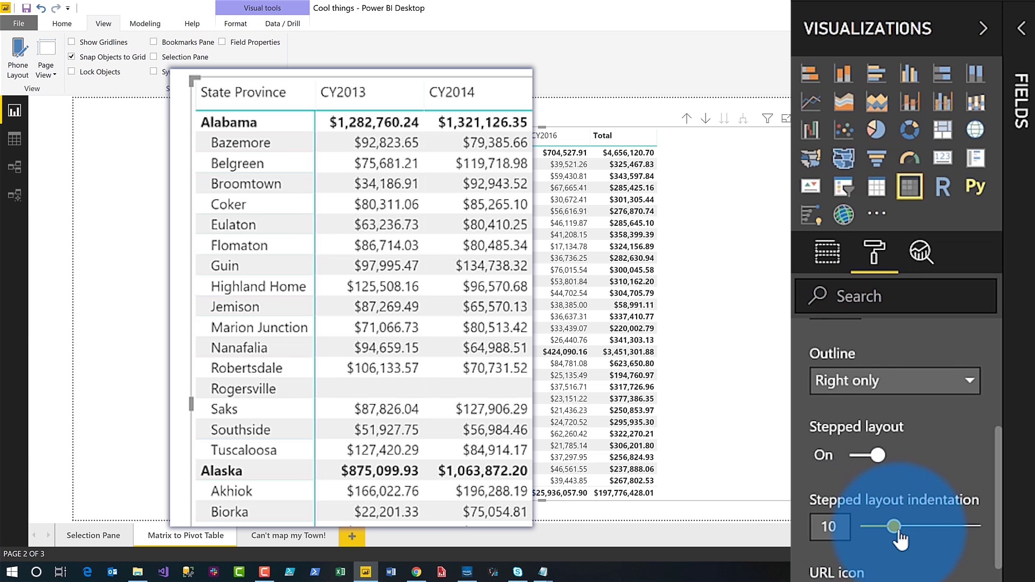
drag(918, 524, 949, 512)
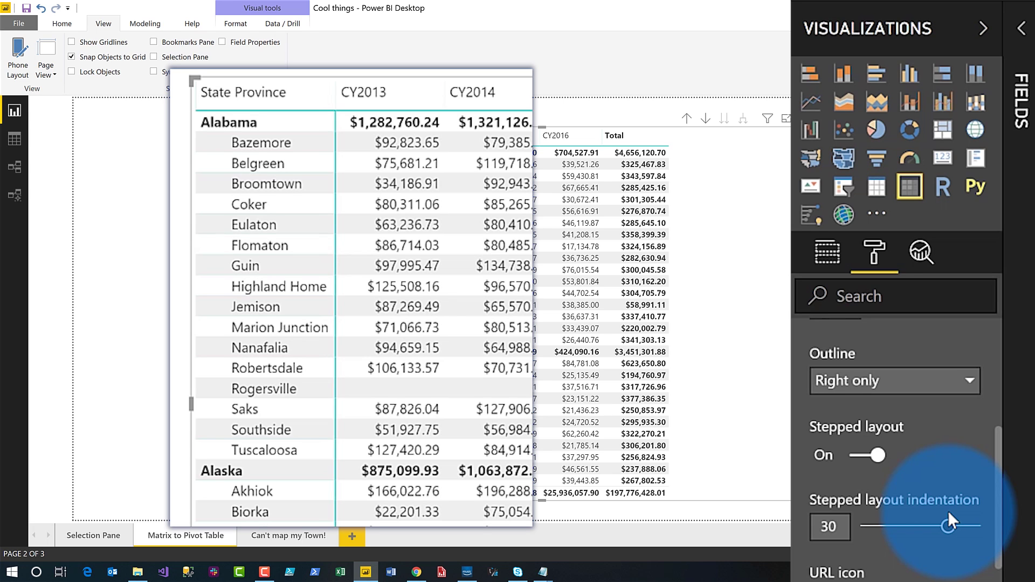
click(854, 457)
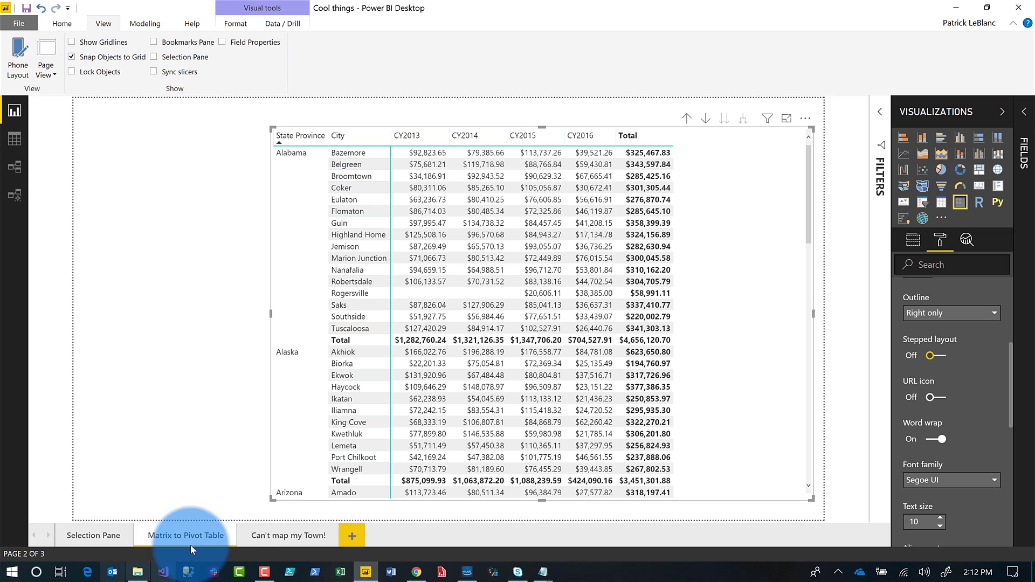
- Go to the Can't map my Town! page and remove the FQ Town map
click(302, 532)
click(752, 132)
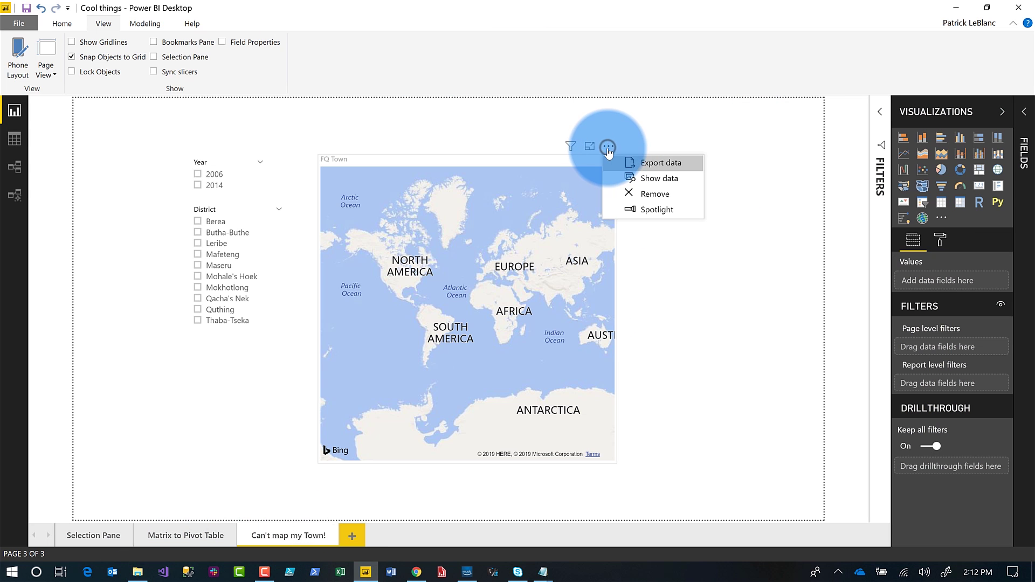
click(657, 195)
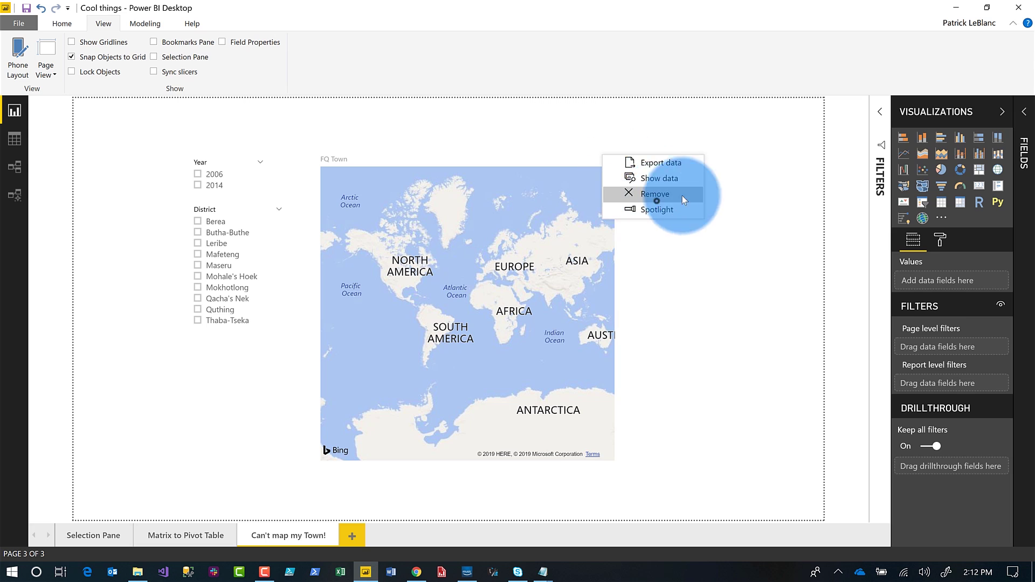
- Expand the Lesotho table's fields and check the data category of the Country field
click(1026, 123)
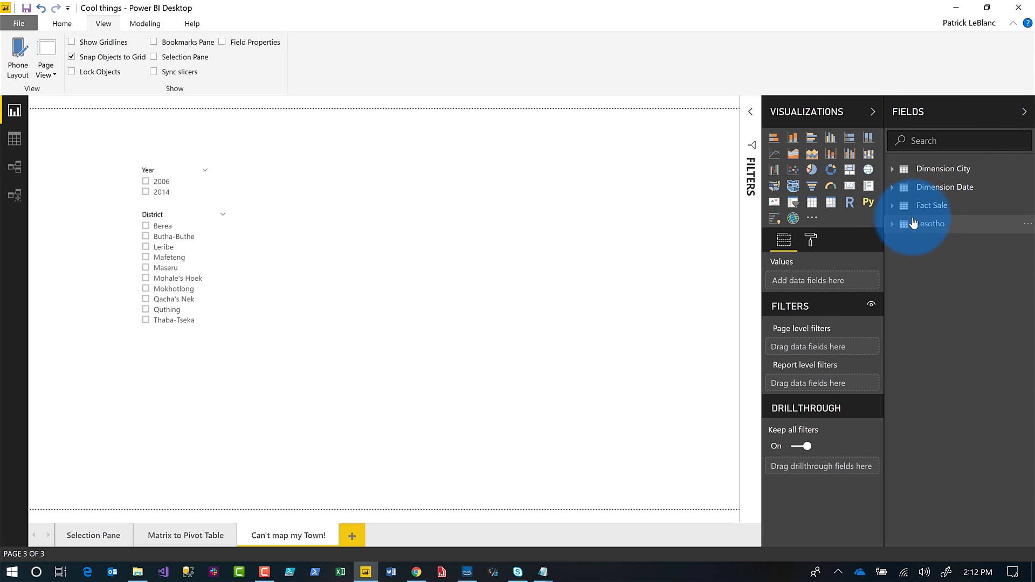
click(891, 225)
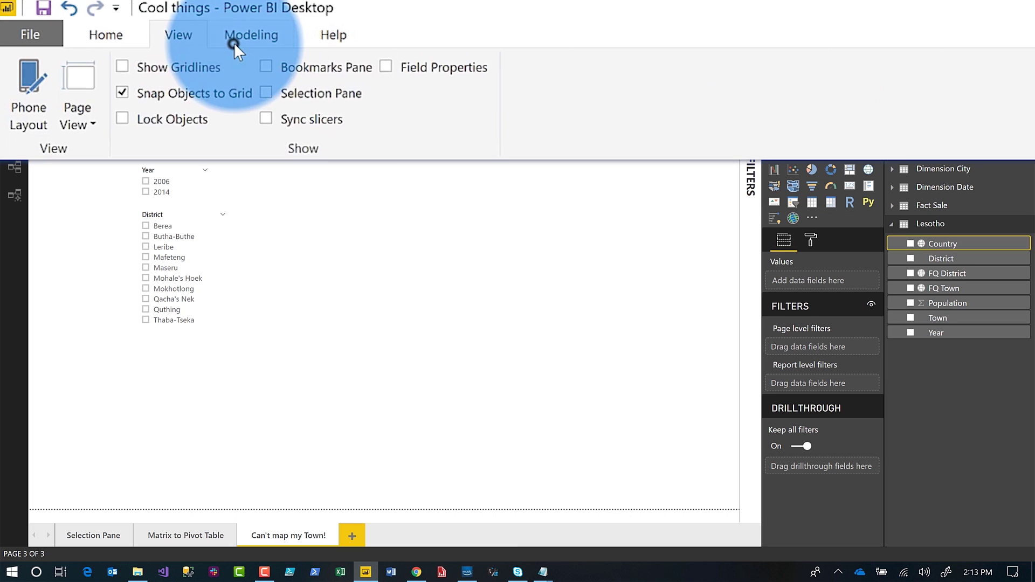
click(145, 24)
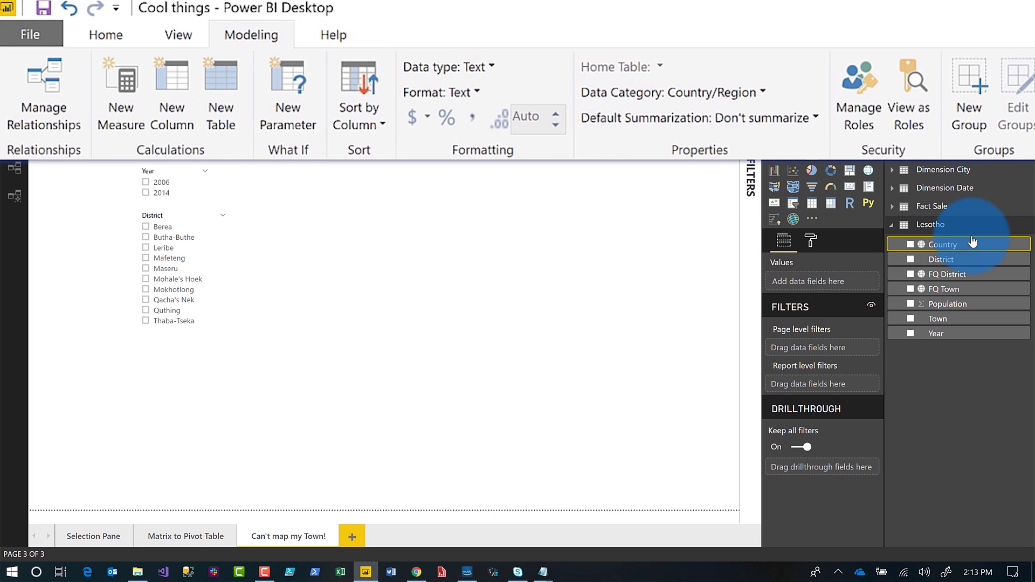
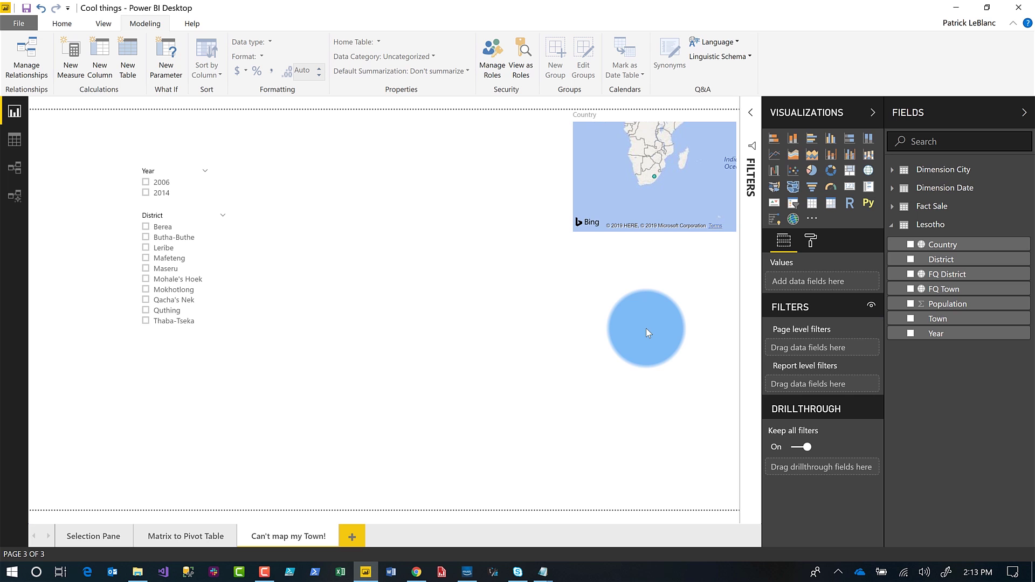
- Create a map of FQ District and place it directly below the Country map
click(910, 280)
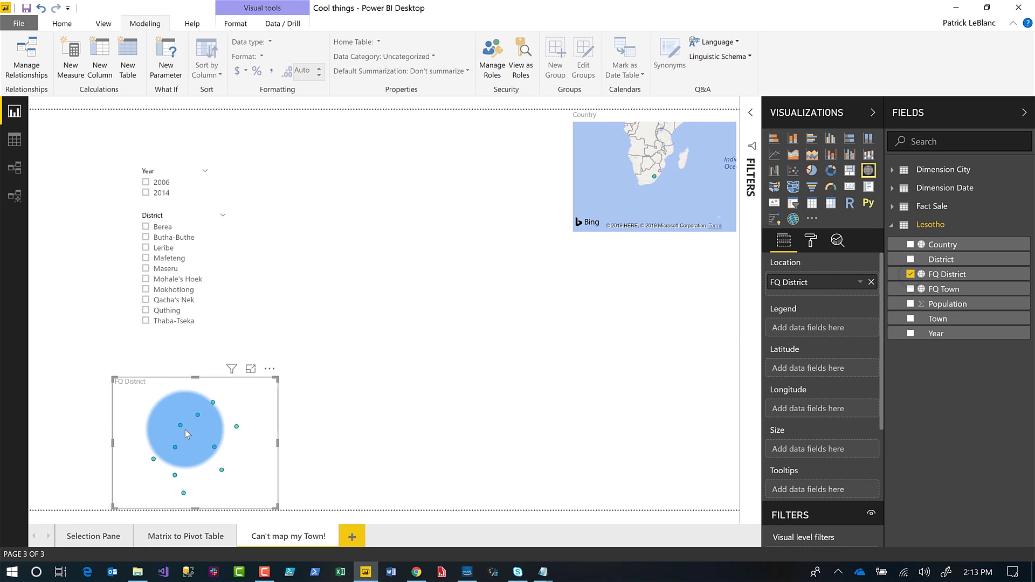
drag(269, 376, 507, 108)
drag(704, 254, 773, 236)
- Test the FQ District map by filtering District to Butha-Buthe, Mafeteng, Qacha's Nek and Quthing, and clear the filter
click(157, 241)
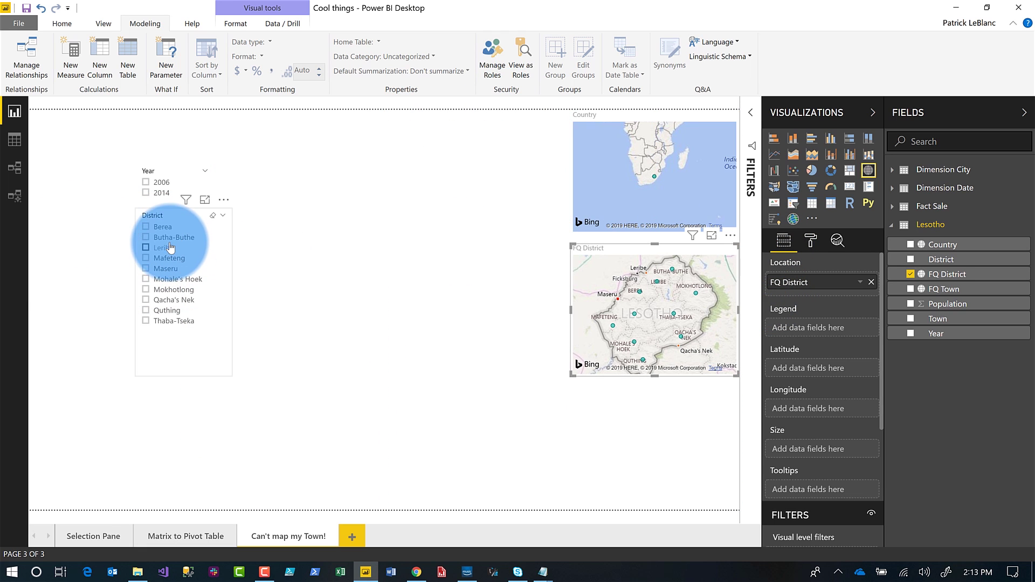
click(164, 258)
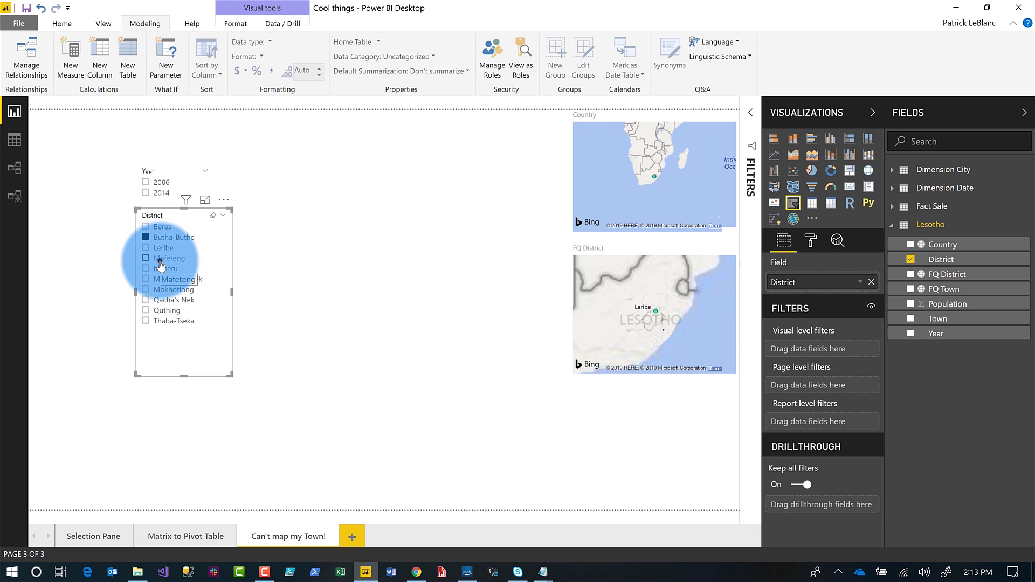
click(165, 300)
click(169, 310)
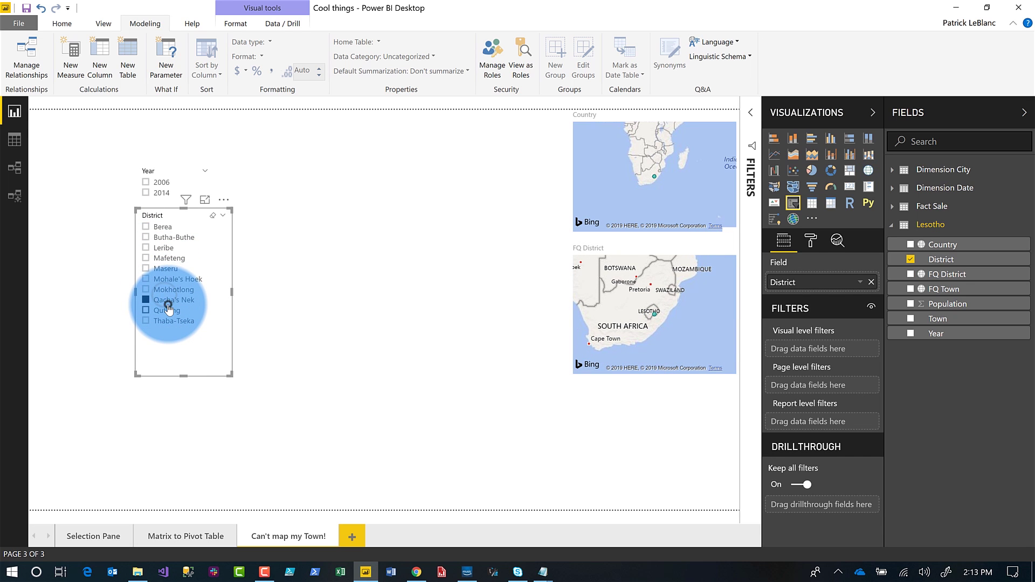
click(168, 310)
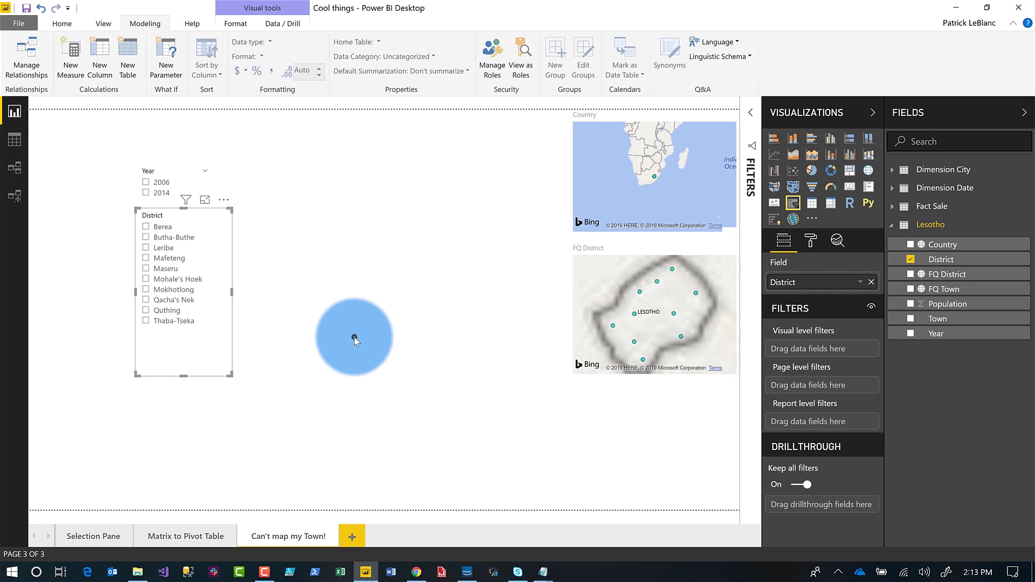
click(354, 337)
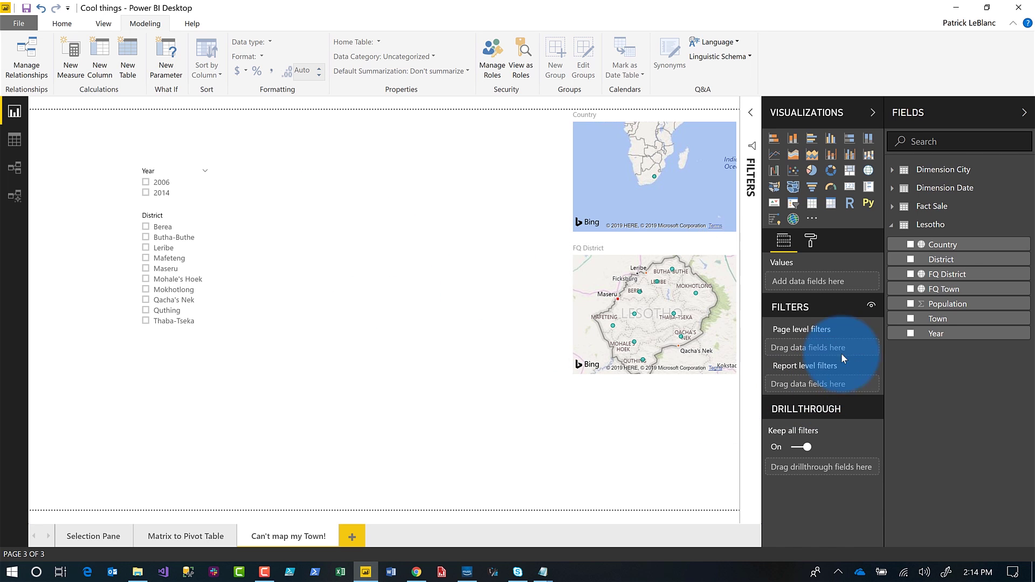
- Create a map of FQ Town, place it beside the District slicer and enlarge it
click(951, 290)
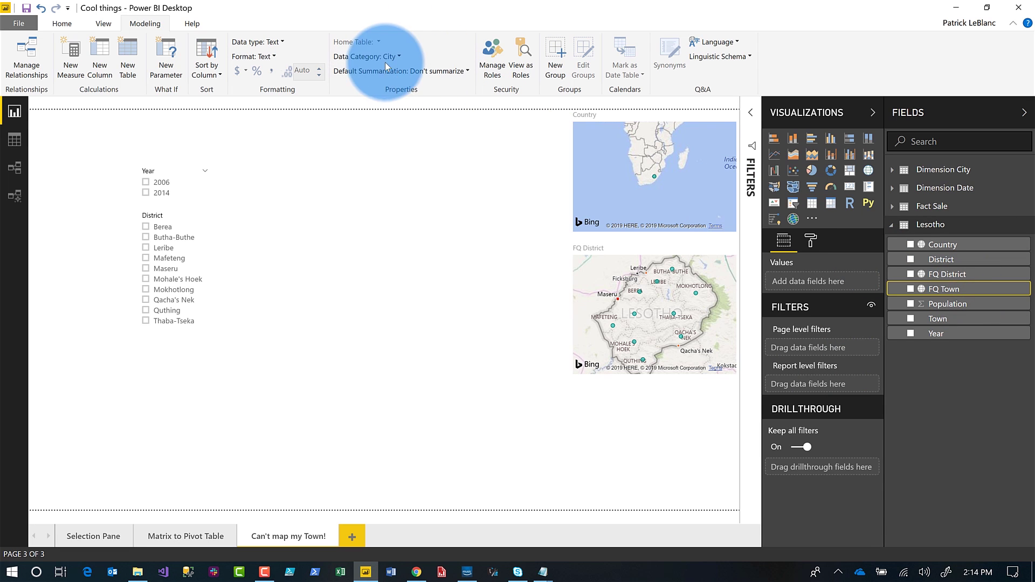
click(911, 289)
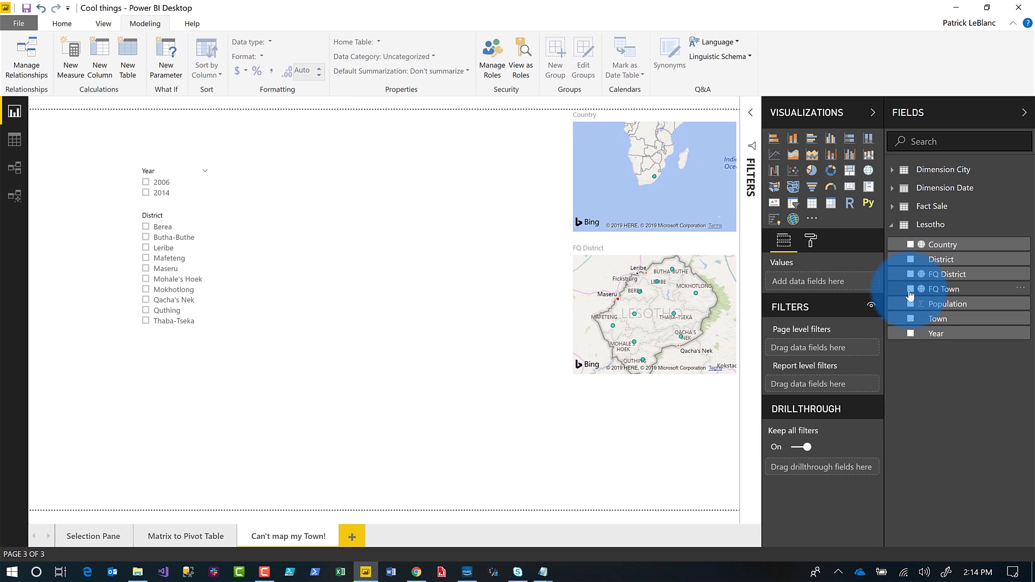
drag(269, 373, 419, 148)
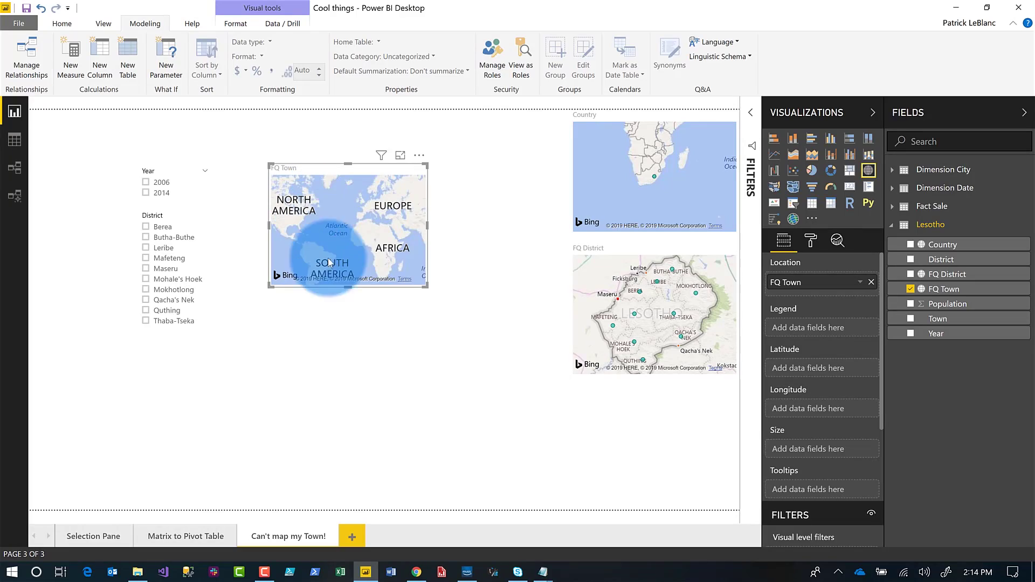
drag(324, 265, 479, 386)
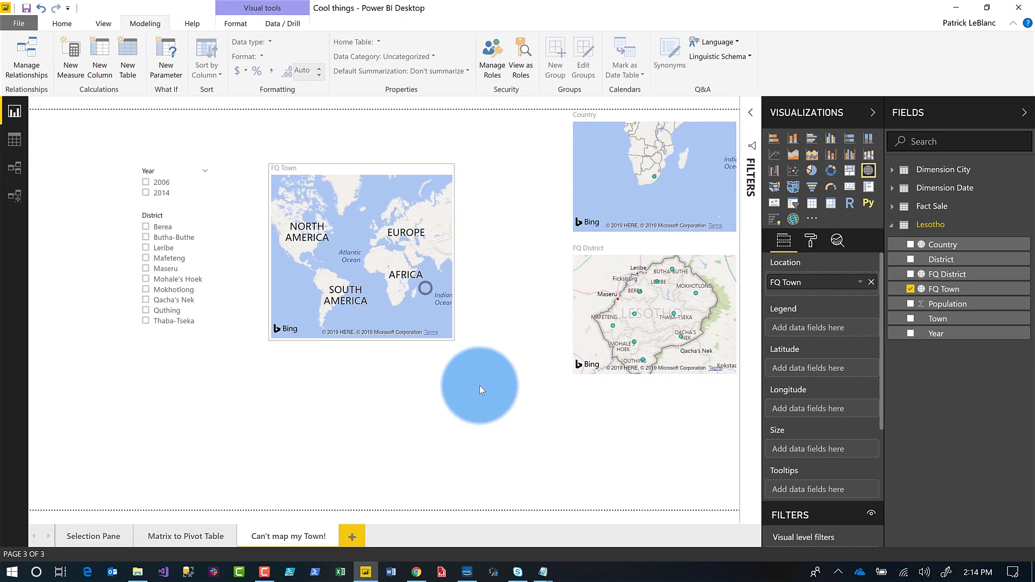
- Set the data category of the FQ Town field to Place
click(964, 289)
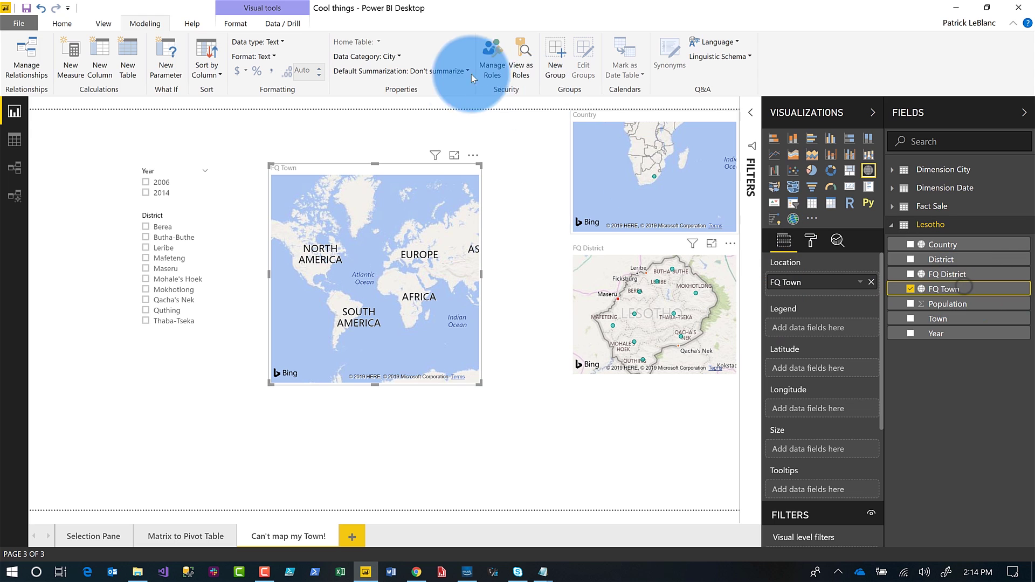
click(399, 57)
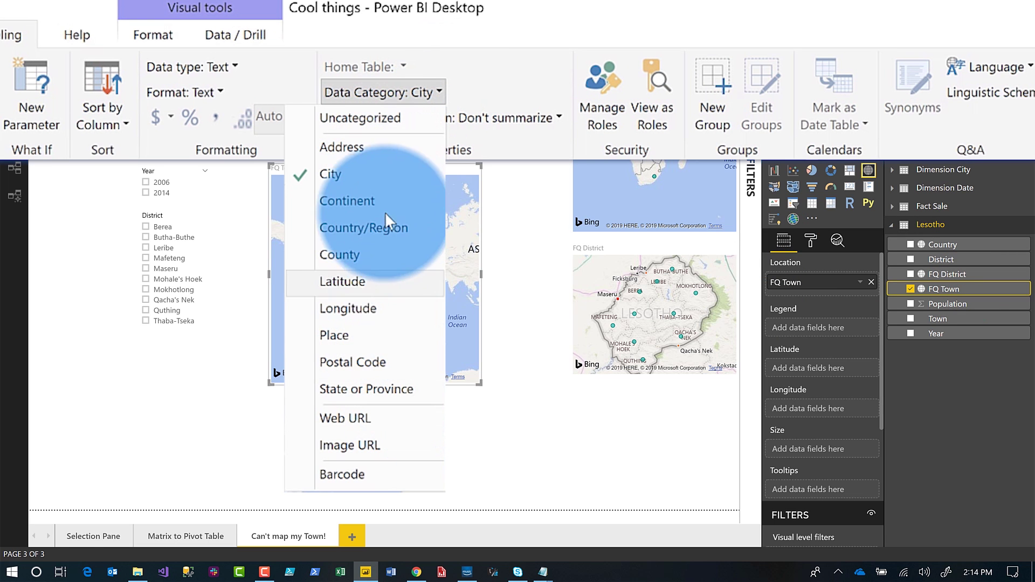
click(364, 325)
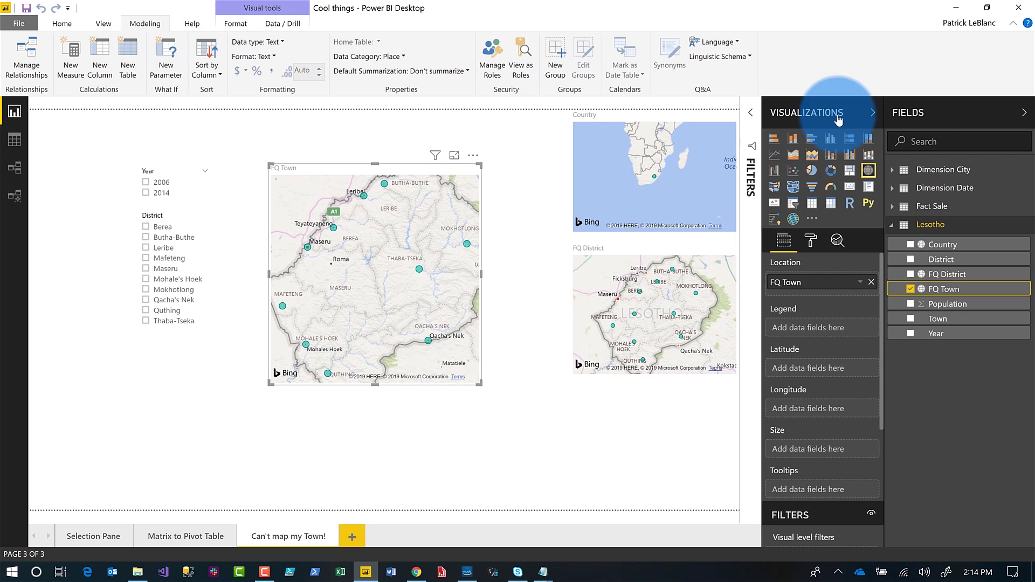
- Test the FQ Town map by filtering District to Berea and to Leribe, and check the mapped town
click(159, 228)
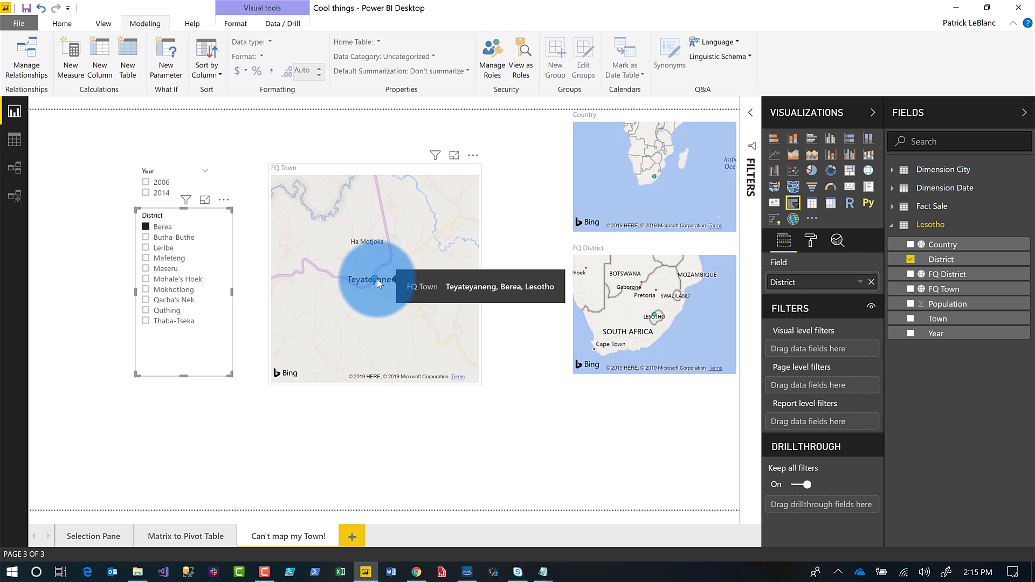
click(169, 249)
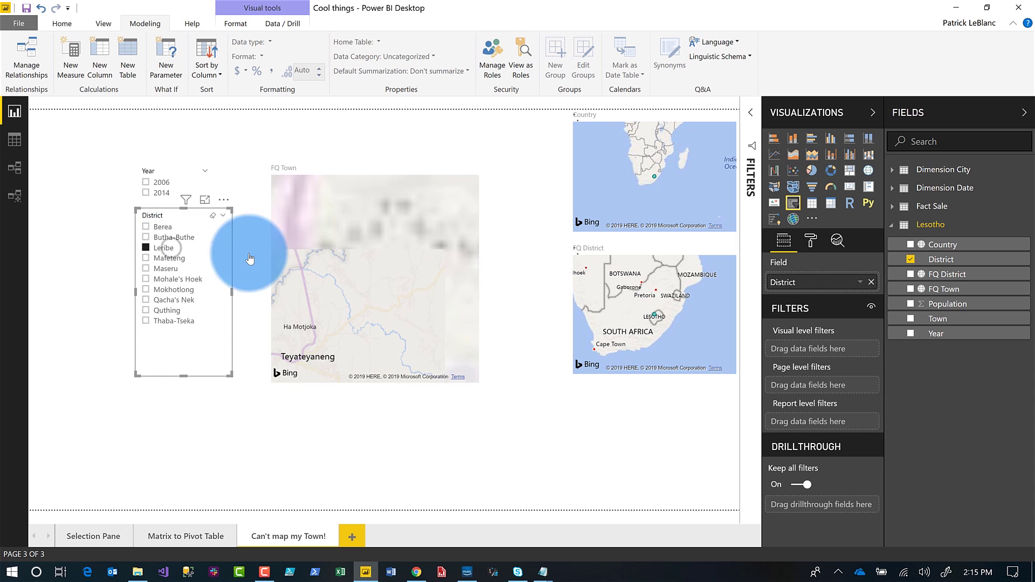
mouse_move(375, 278)
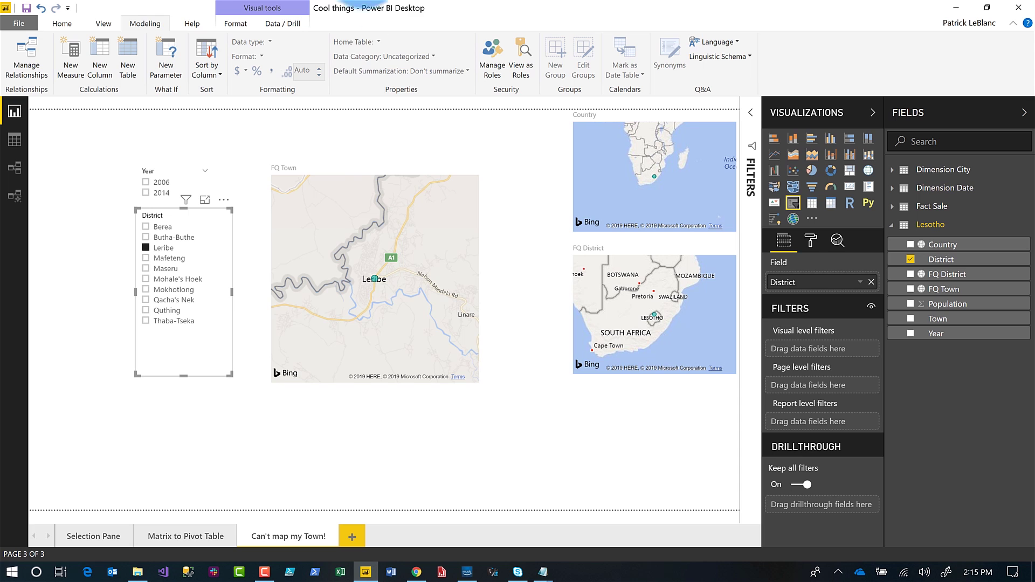
- Start a new manually entered table and name its first column GuyInACube
click(51, 22)
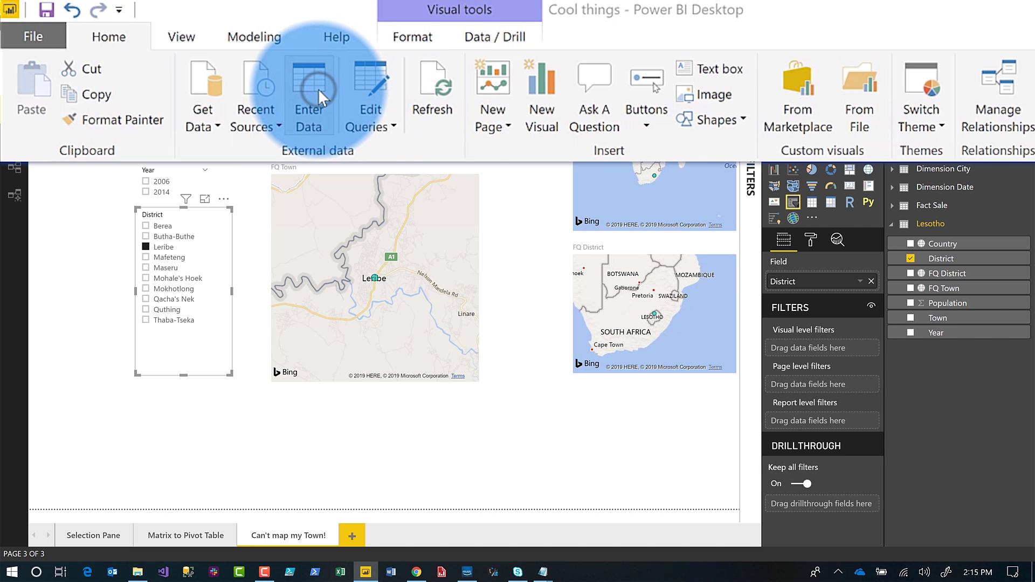
click(318, 90)
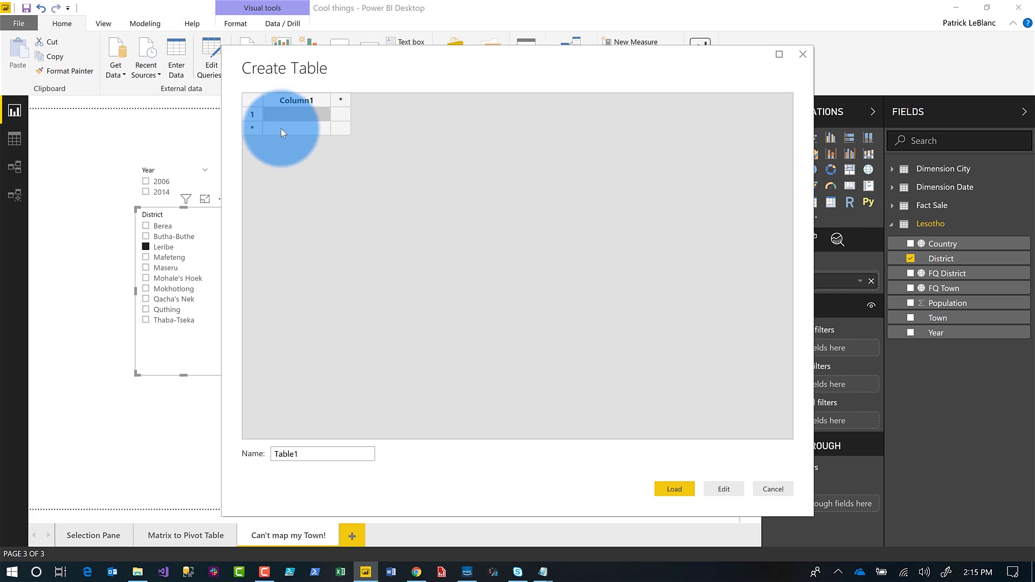
double_click(289, 102)
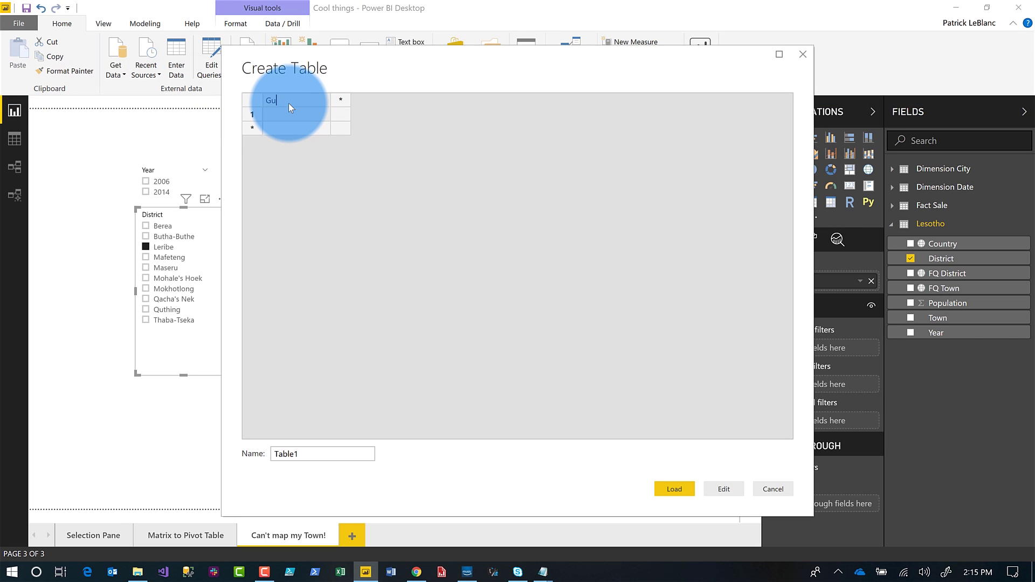
text(GuyInACube)
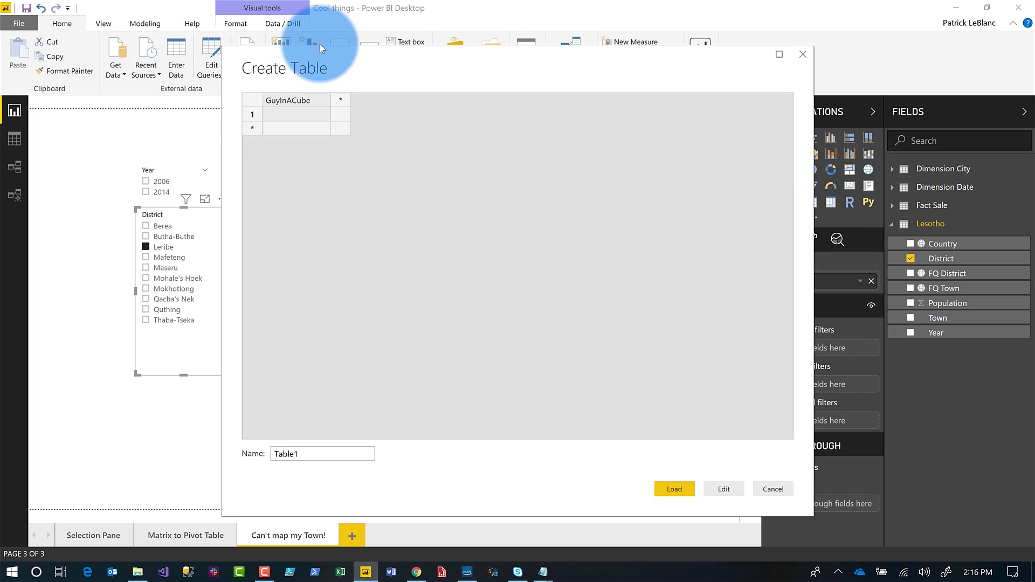
- Enter the two hosts' first names as rows, name the table GIAC and load it into the model
click(288, 115)
text(Patric)
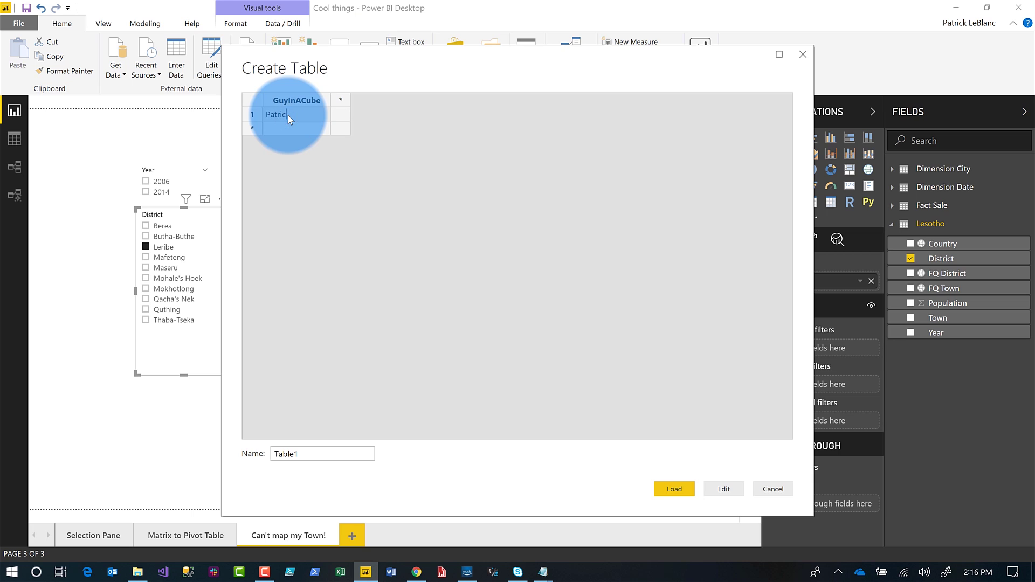
text(k)
click(279, 127)
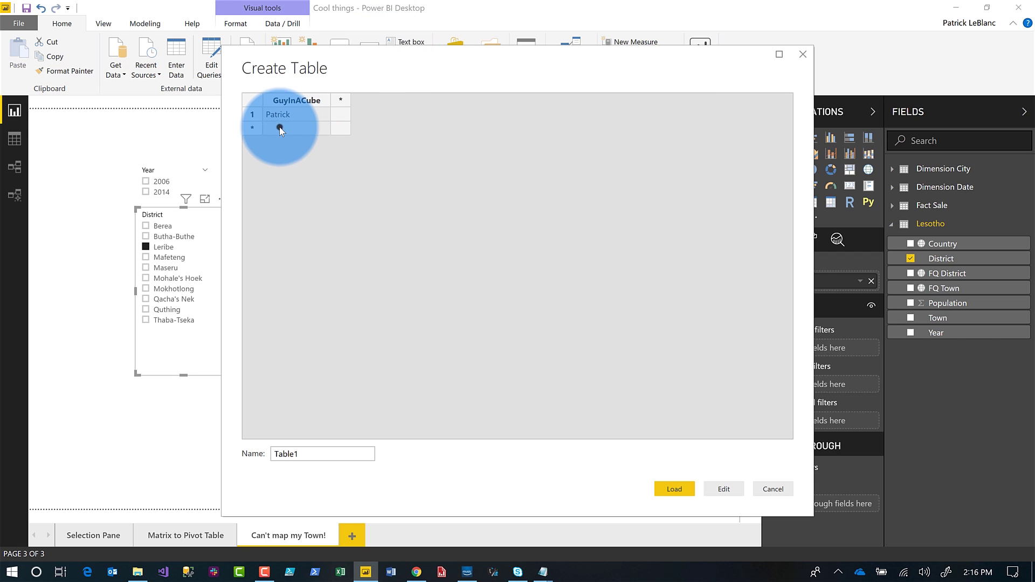
text(Adam)
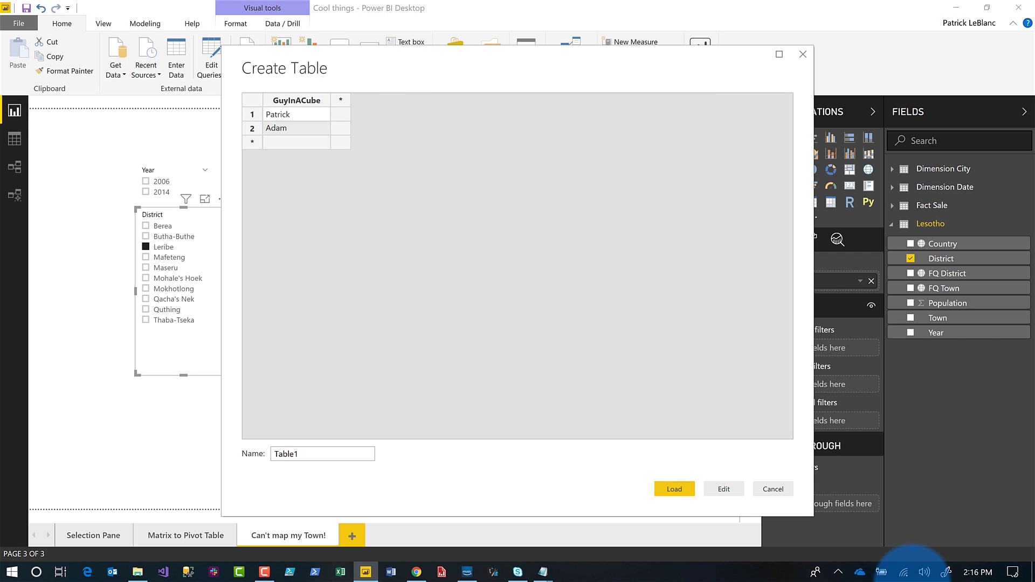
text(GIAC)
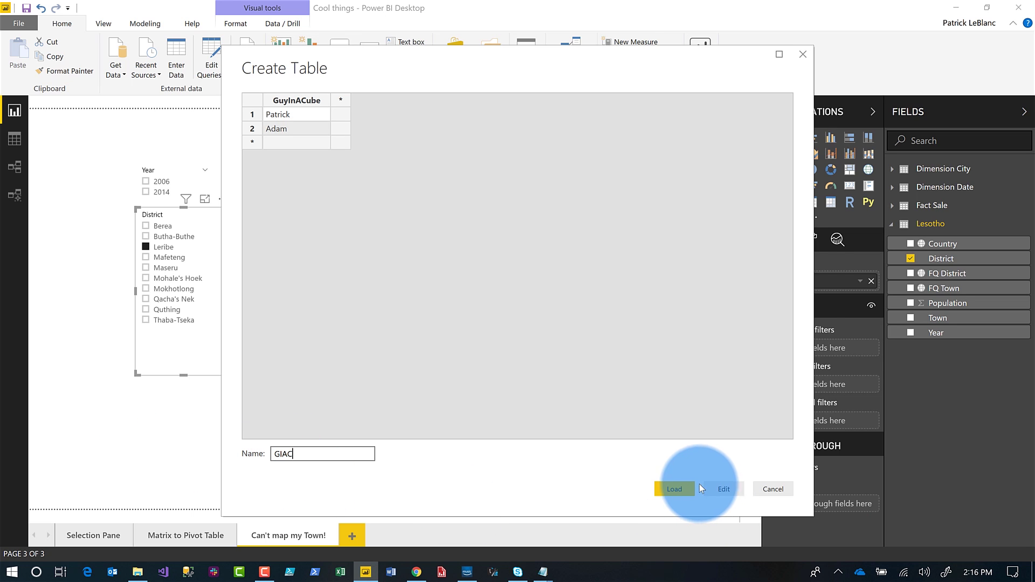
click(686, 487)
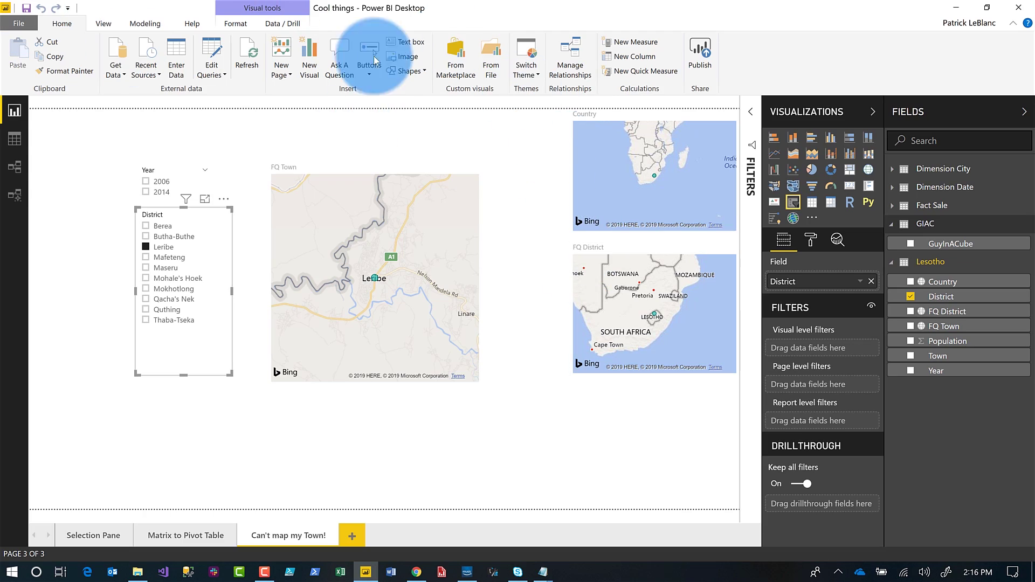
- Edit the Source data of the GIAC query in the Power Query Editor, adding each host's last name to the two rows
click(212, 54)
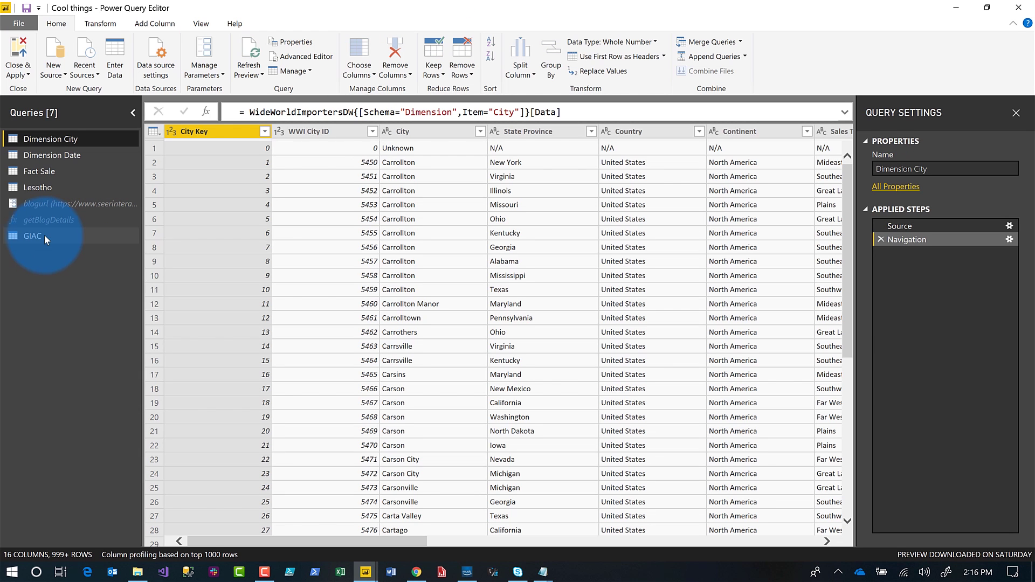
click(40, 235)
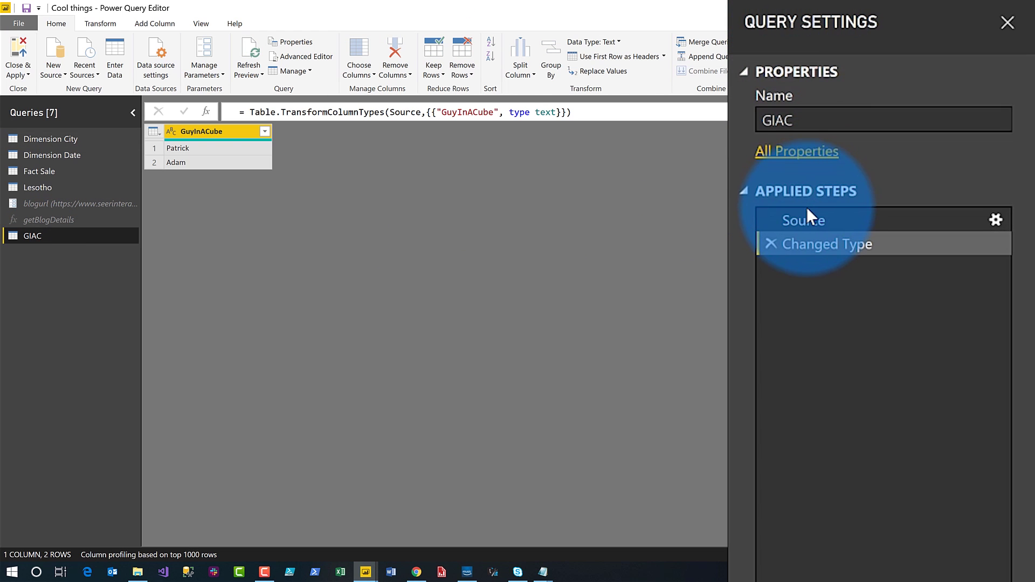
click(990, 221)
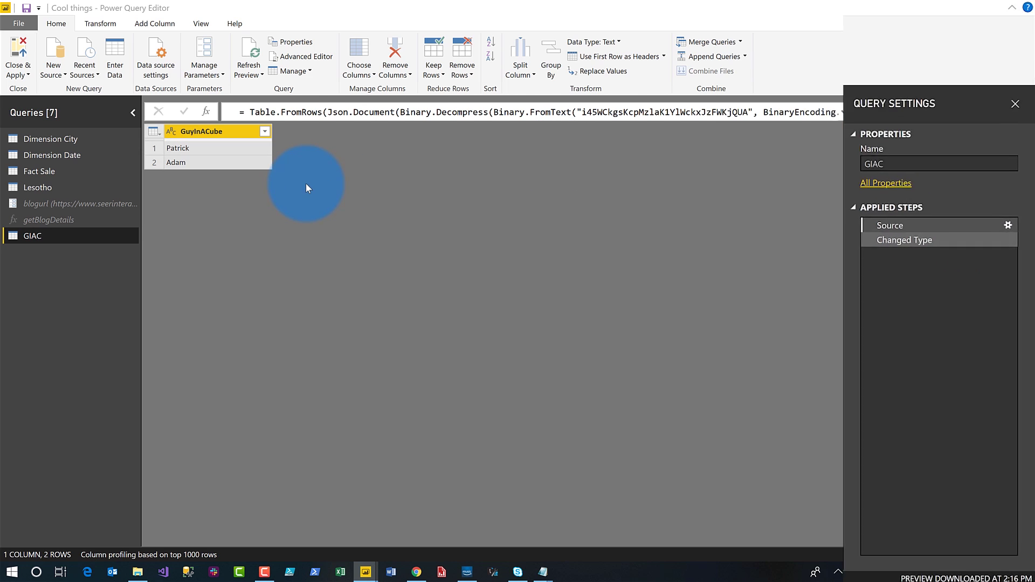
click(306, 183)
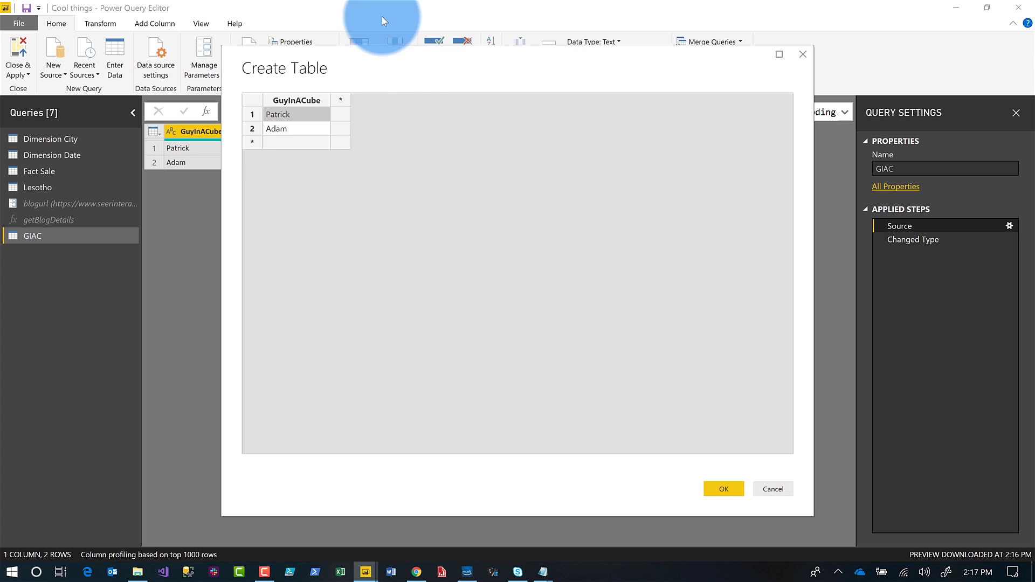
drag(293, 134, 302, 118)
double_click(302, 118)
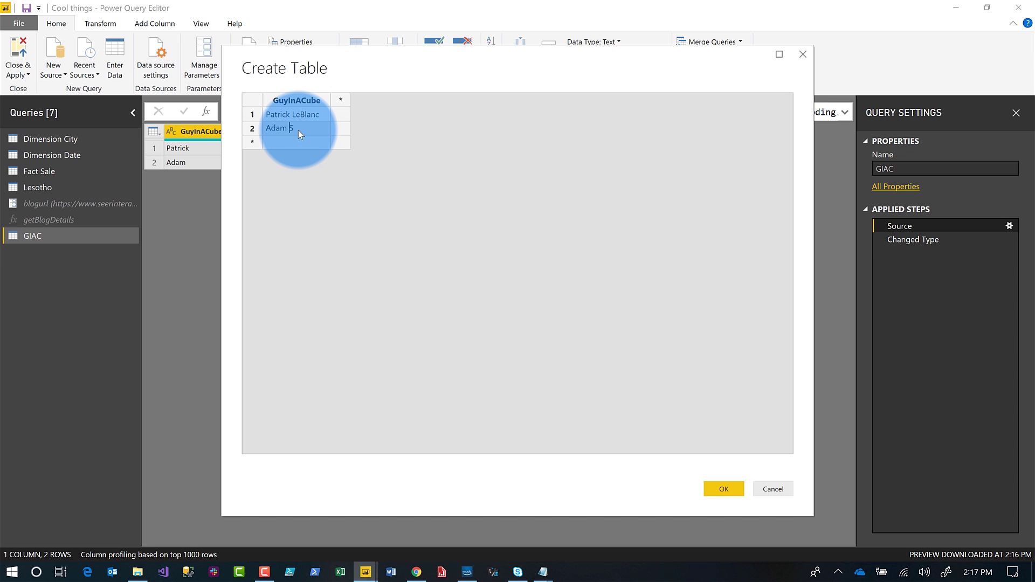
text(ton)
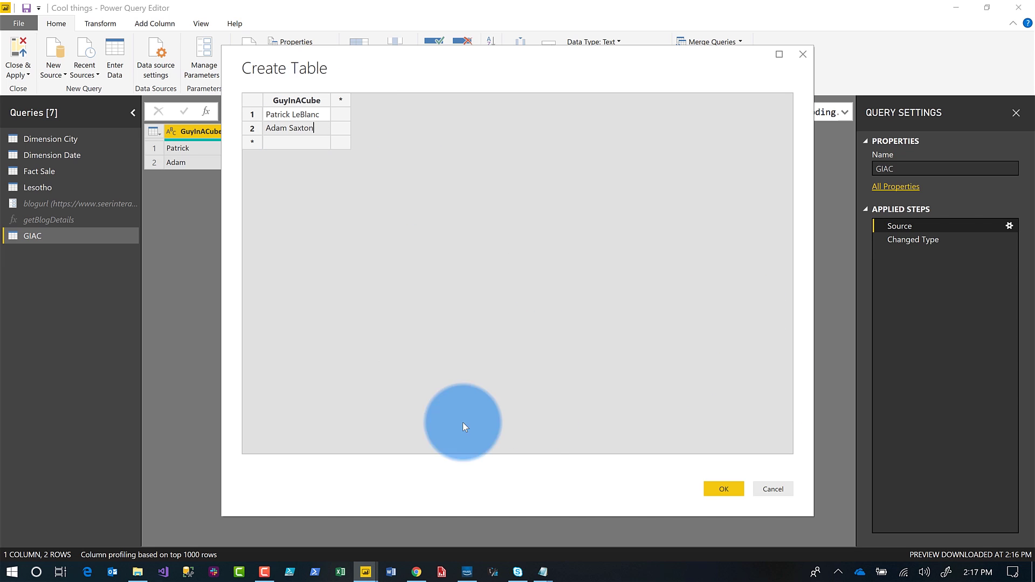
click(722, 488)
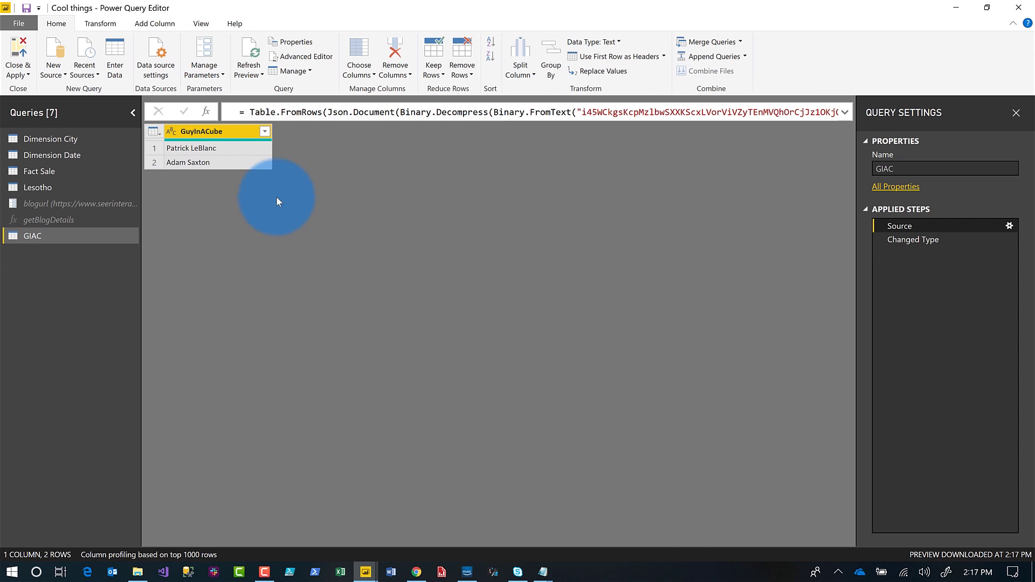
- Examine the GIAC query's M code in the Advanced Editor and close it without changes
right_click(57, 237)
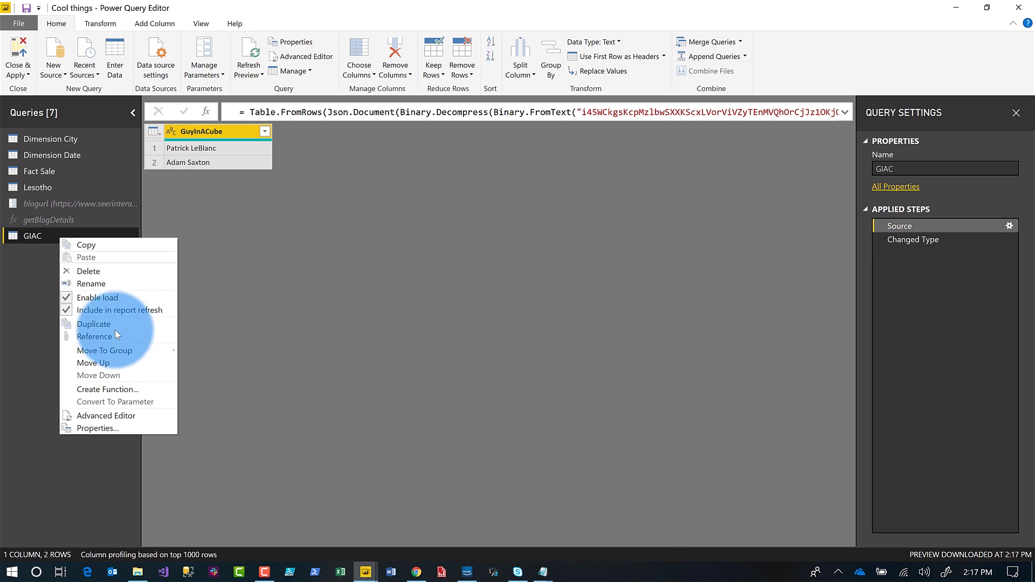
click(124, 417)
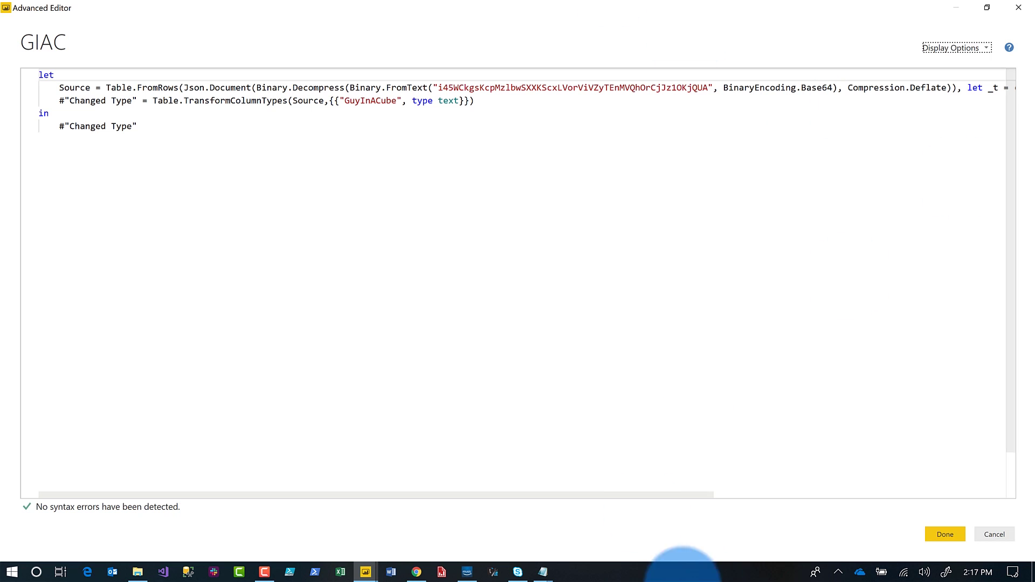
click(937, 534)
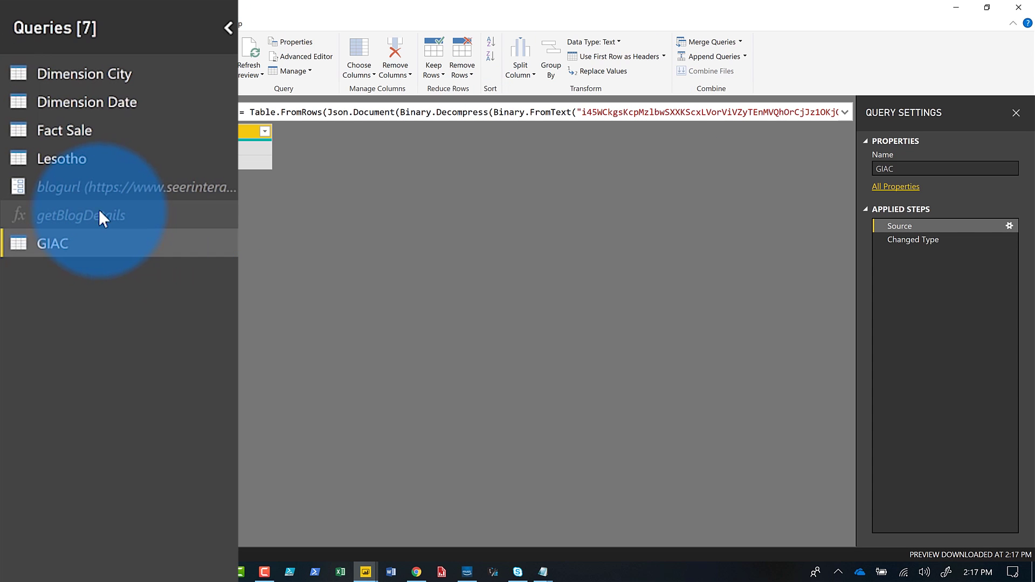
- Move the getBlogDetails function into a new query group named Functions
click(100, 211)
right_click(100, 211)
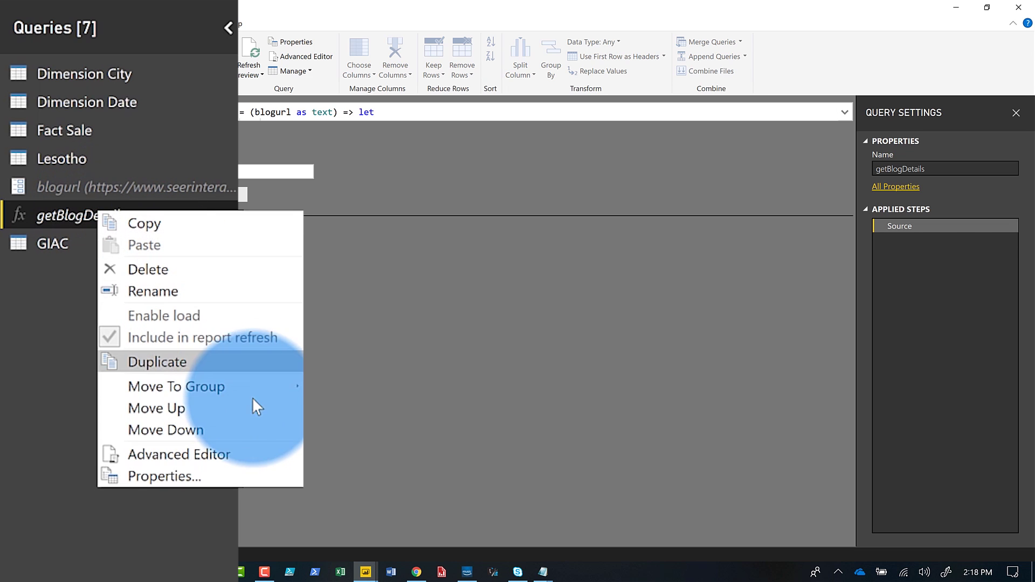
mouse_move(246, 386)
click(384, 387)
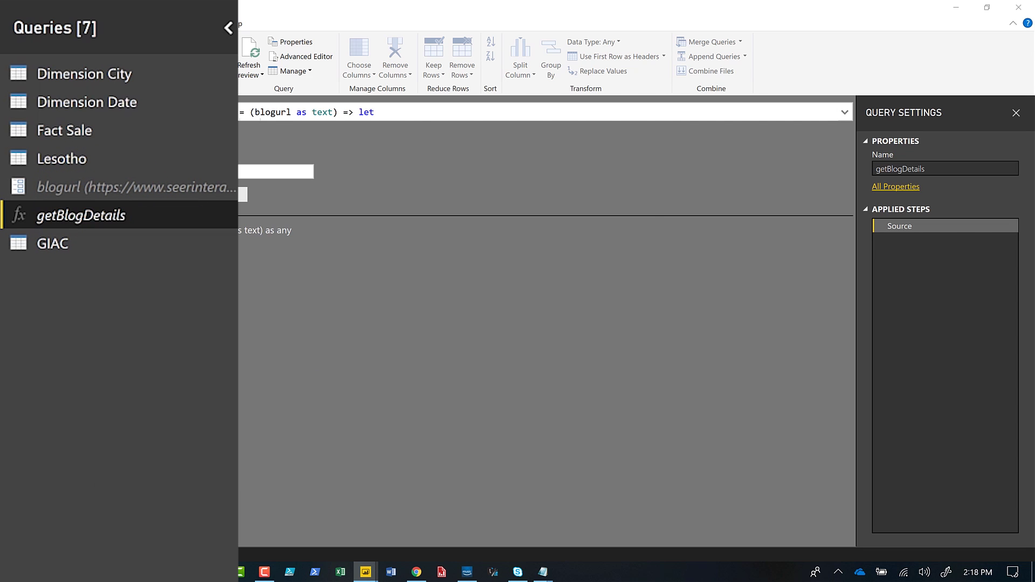
text(Functions)
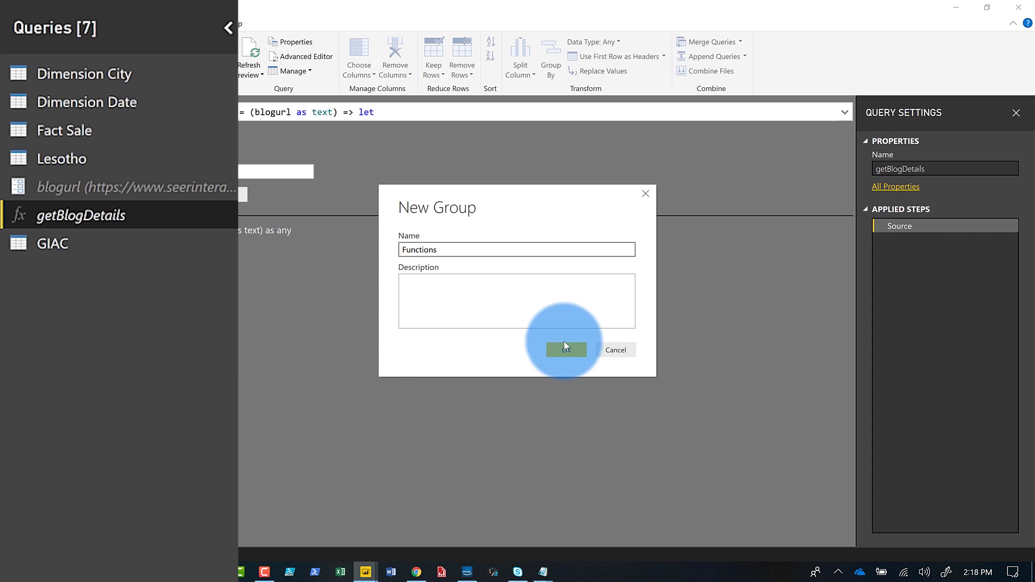
click(562, 354)
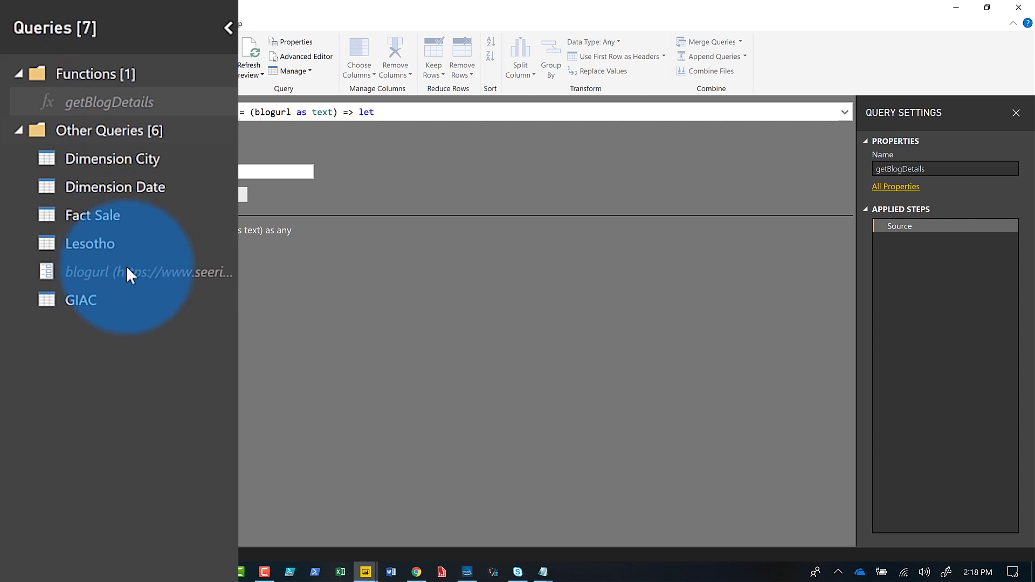
- Move the blogurl parameter into a new query group named Parameters
click(106, 273)
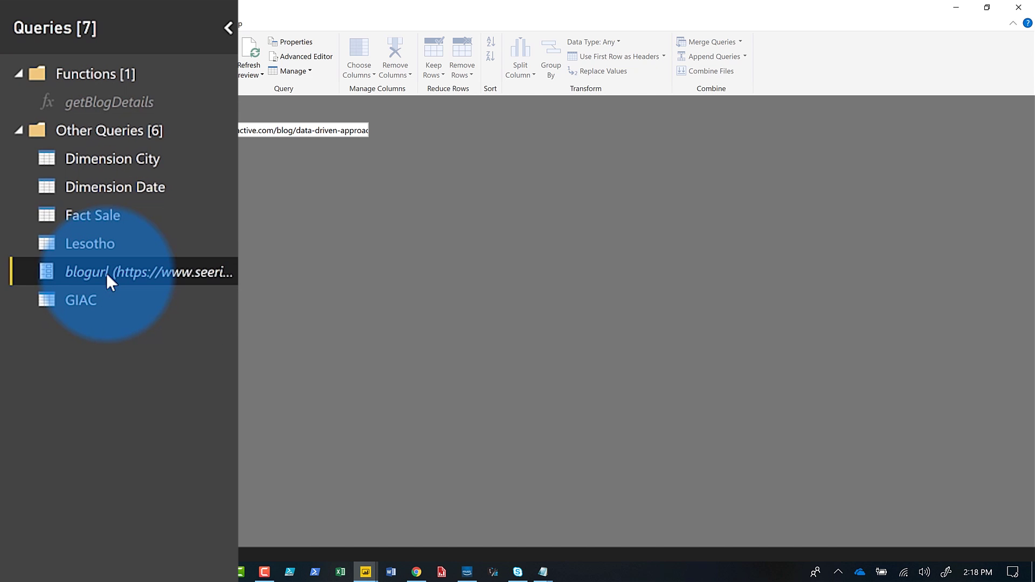
right_click(106, 273)
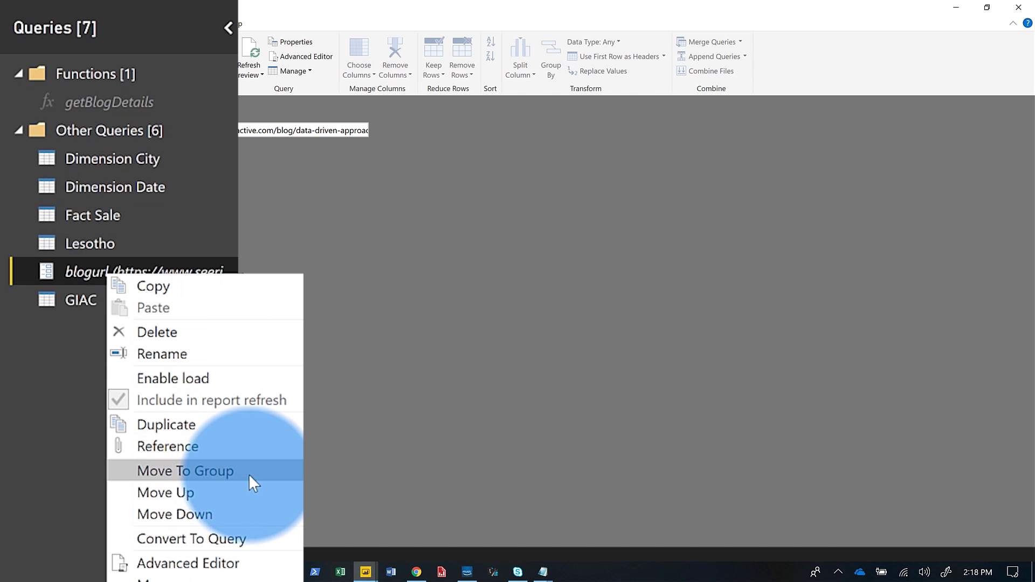
mouse_move(253, 476)
click(363, 493)
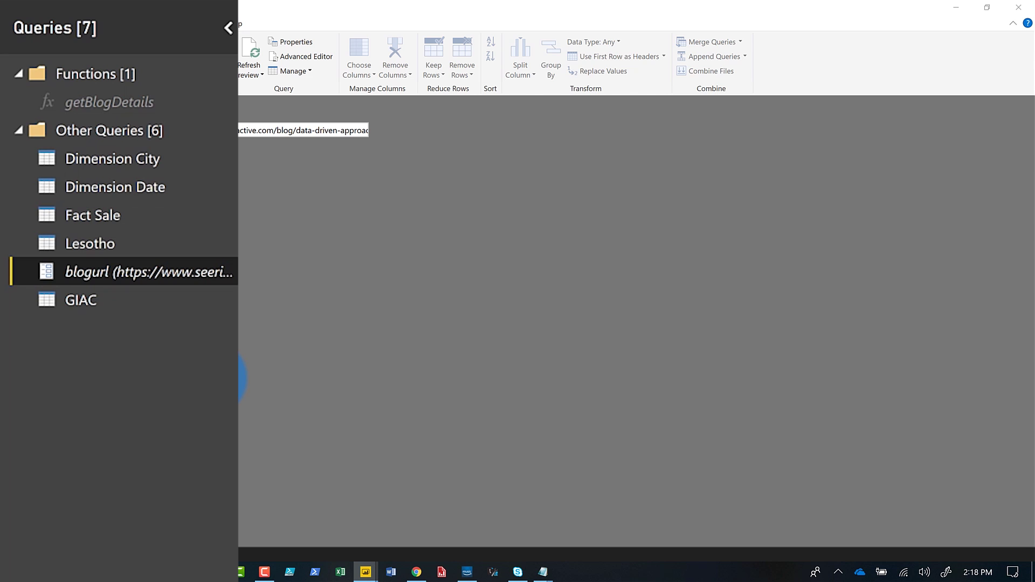
text(Parameters)
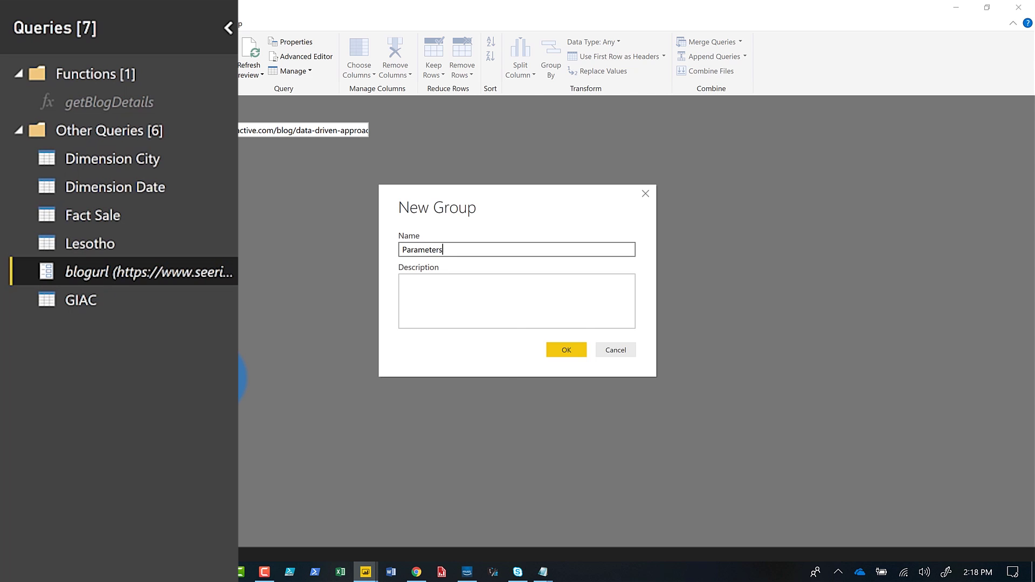
click(555, 350)
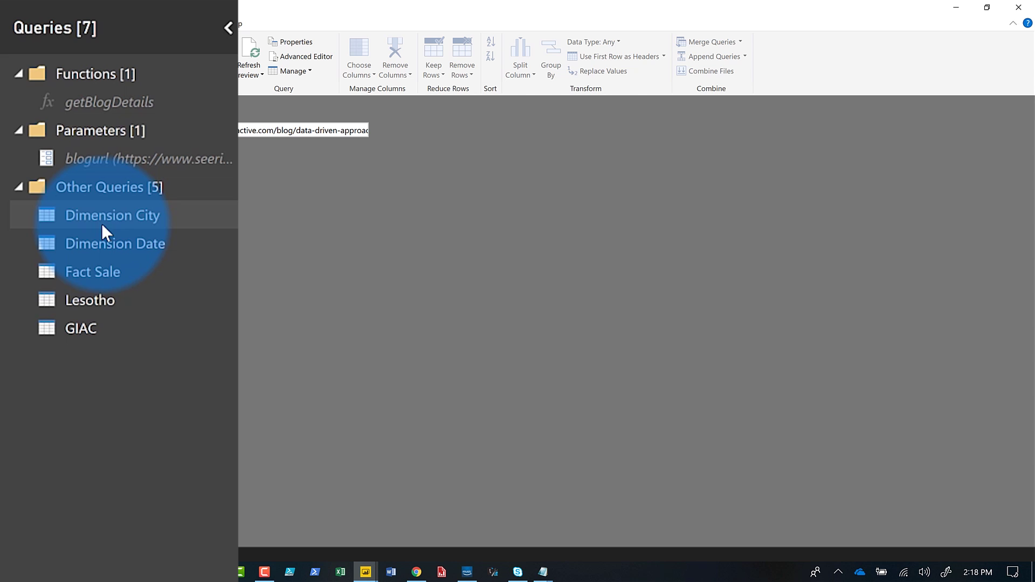
- Move the Dimension City, Dimension Date and Fact Sale queries together into a new query group named SQL Server
click(85, 231)
click(89, 215)
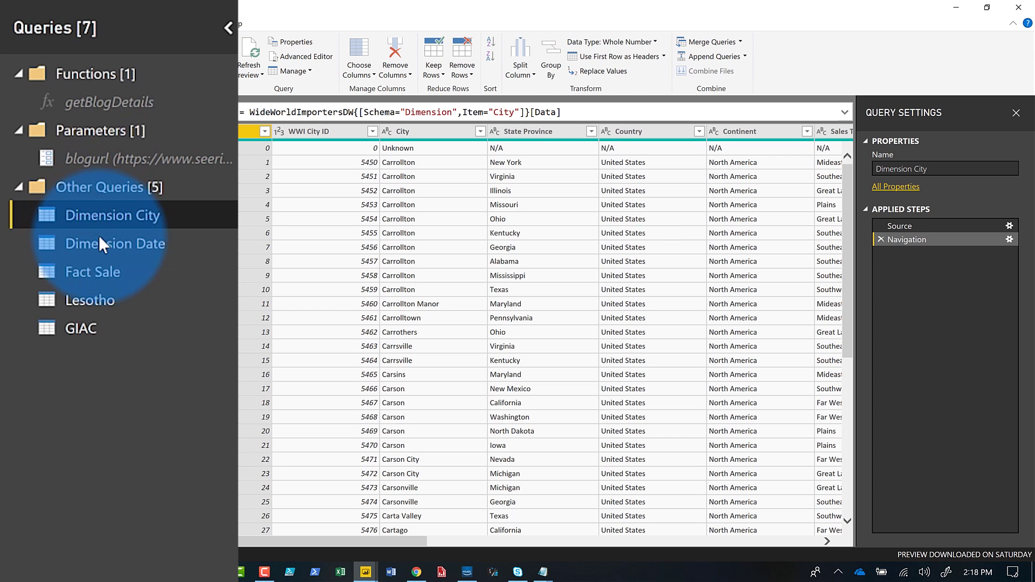
click(99, 248)
click(95, 268)
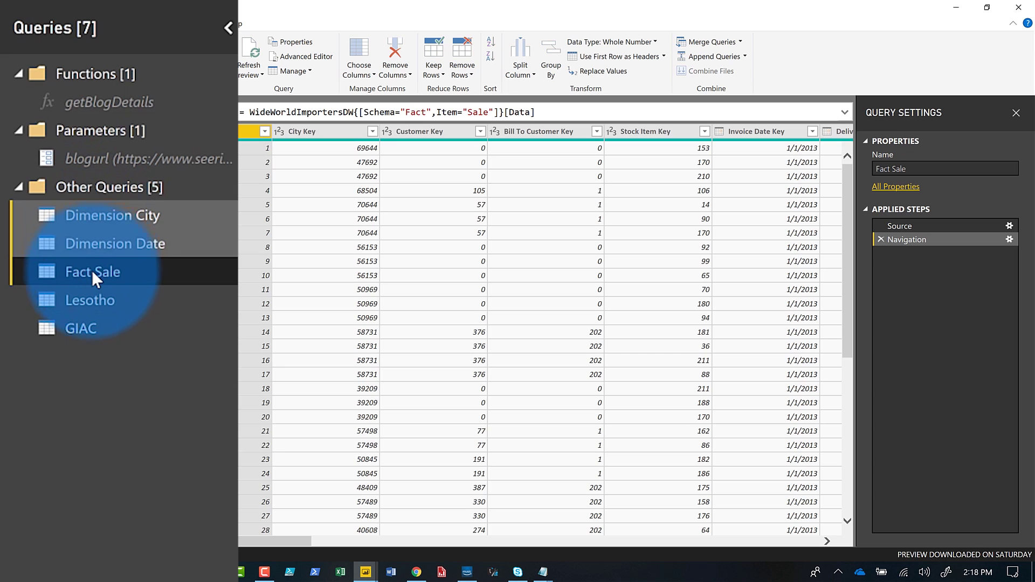
right_click(100, 242)
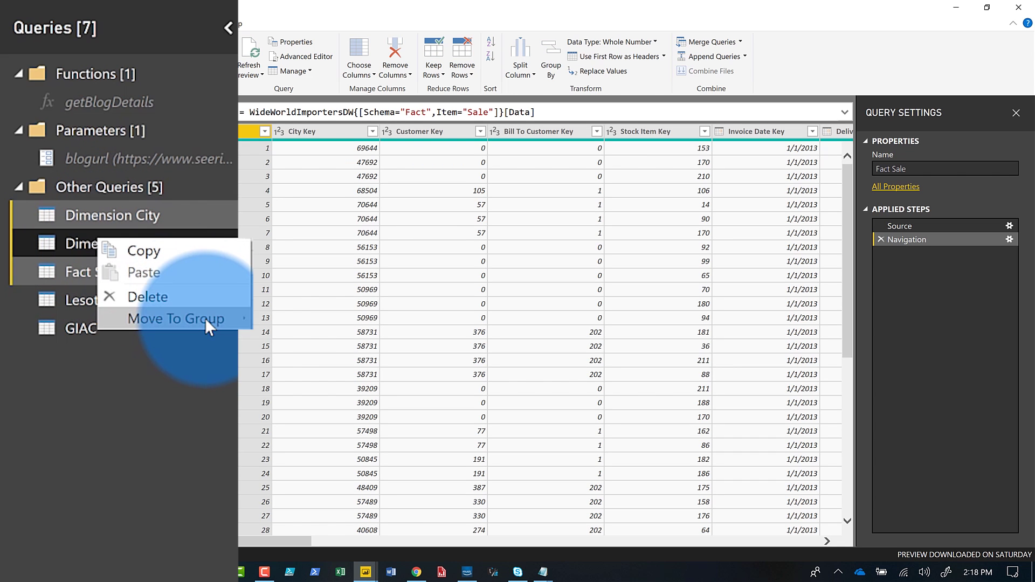
mouse_move(205, 318)
click(304, 367)
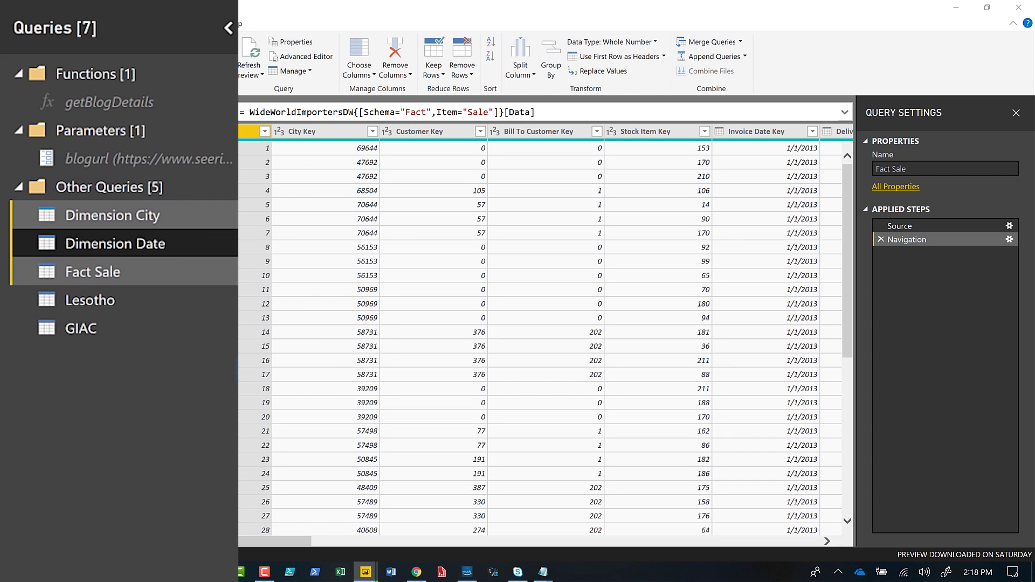
text(SQL Server)
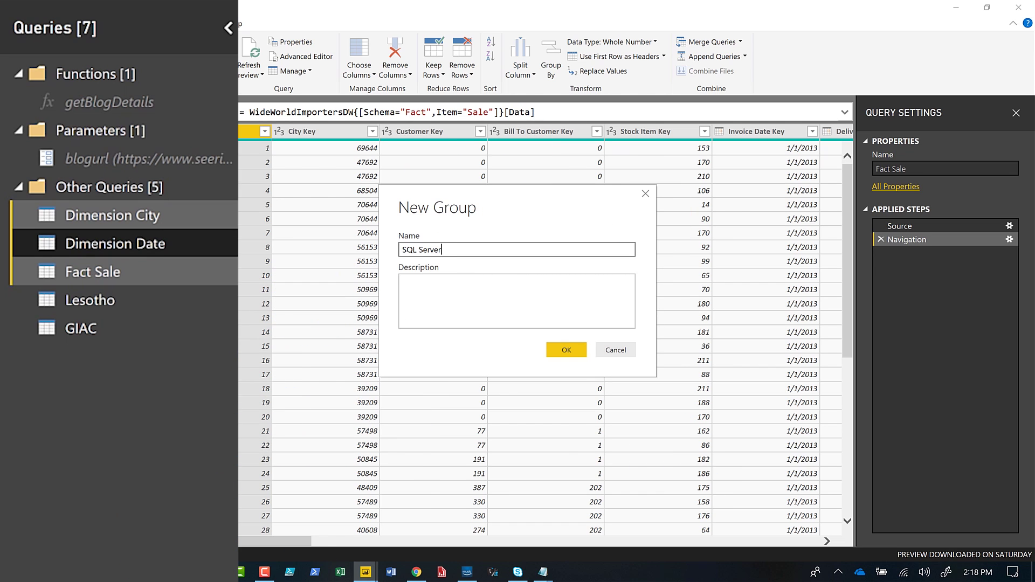
click(561, 350)
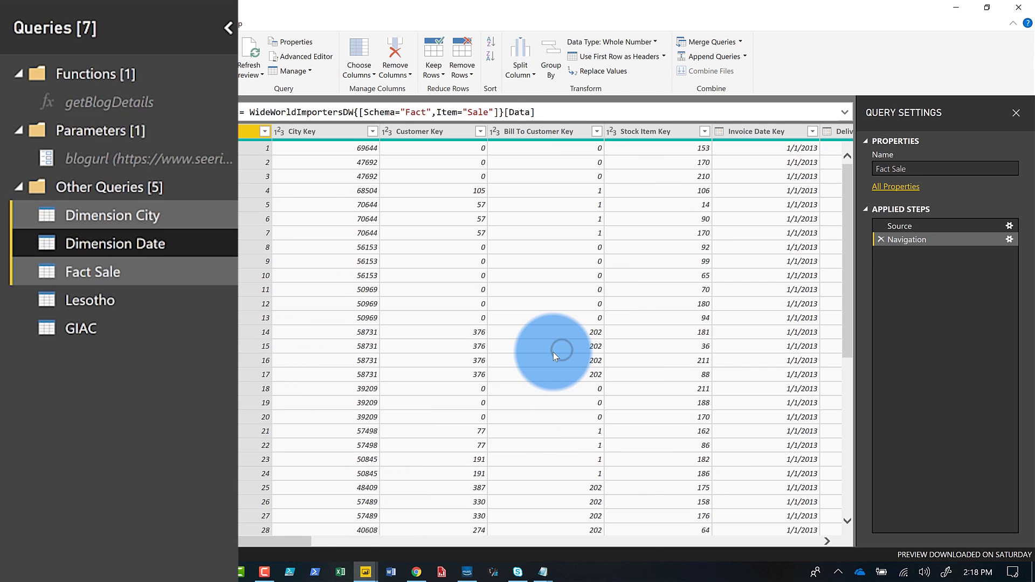